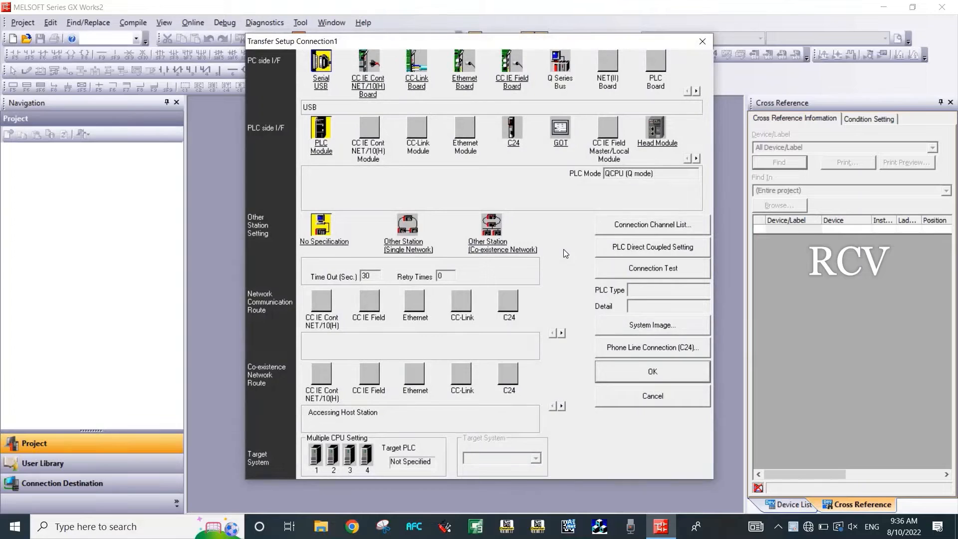
Test the USB connection to the PLC and accept the transfer setup.
left_click(615, 266)
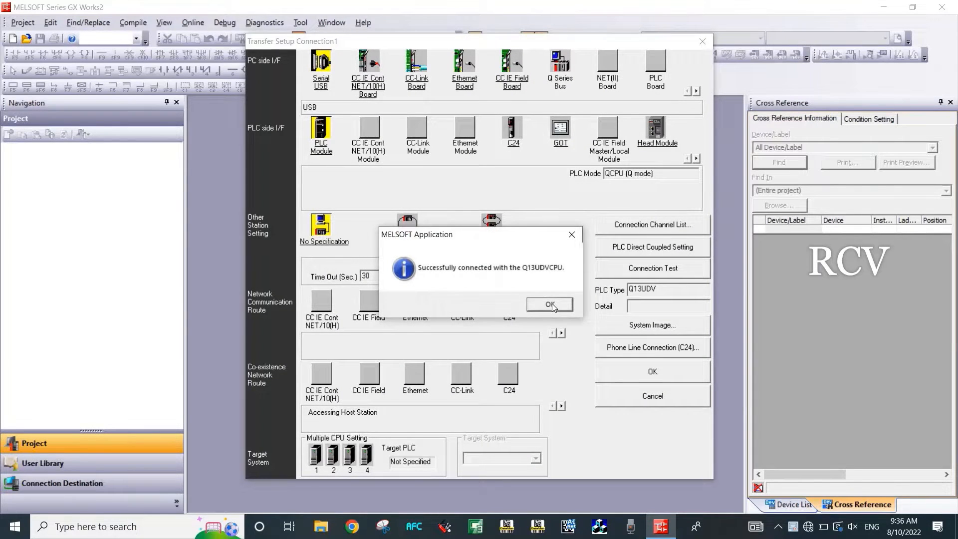
left_click(551, 303)
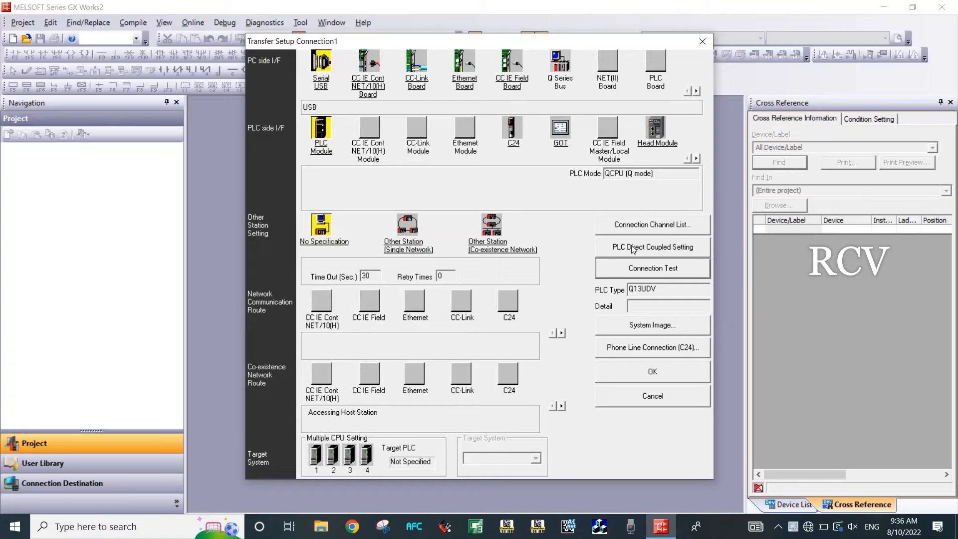
left_click(633, 372)
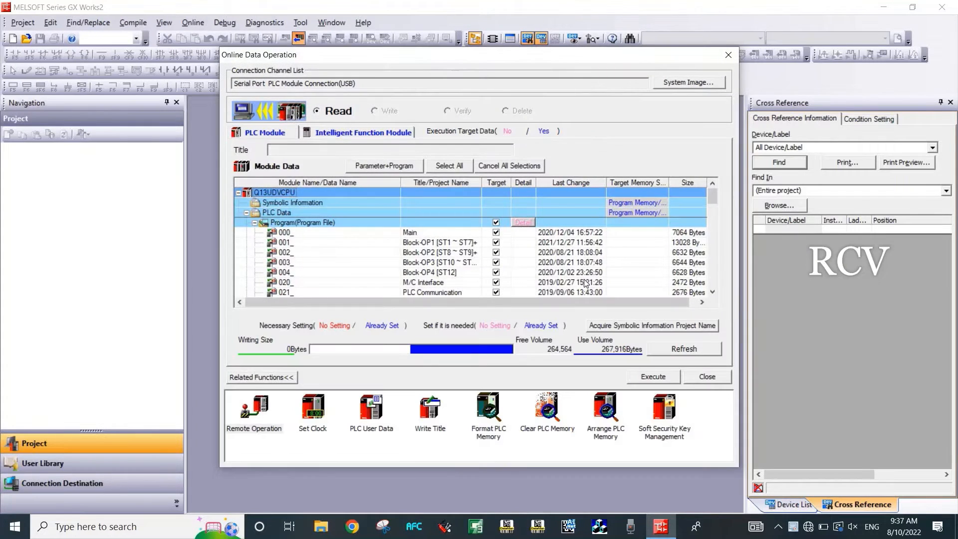
Read the selected program files and PLC parameters from the Q13UDVCPU into the project.
scroll(585, 281, "down", 10)
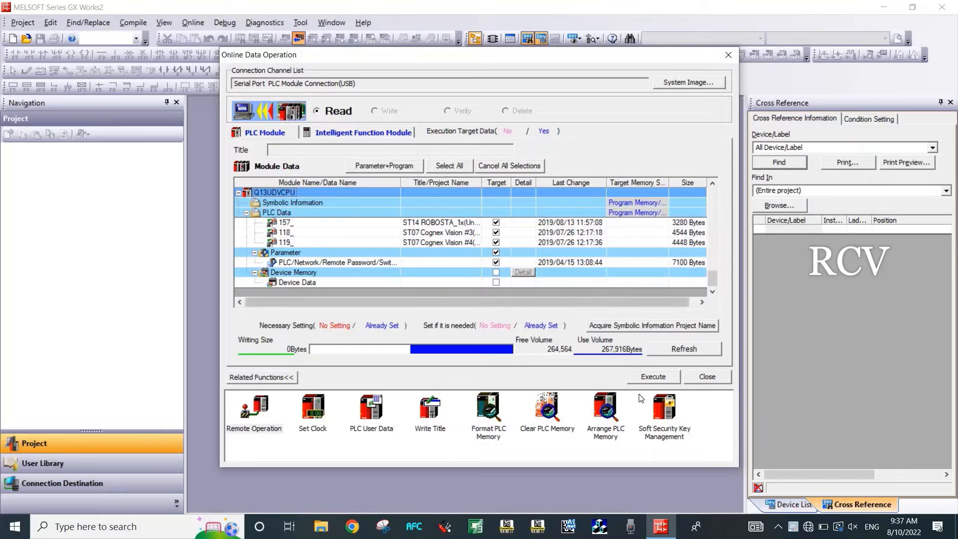
left_click(644, 376)
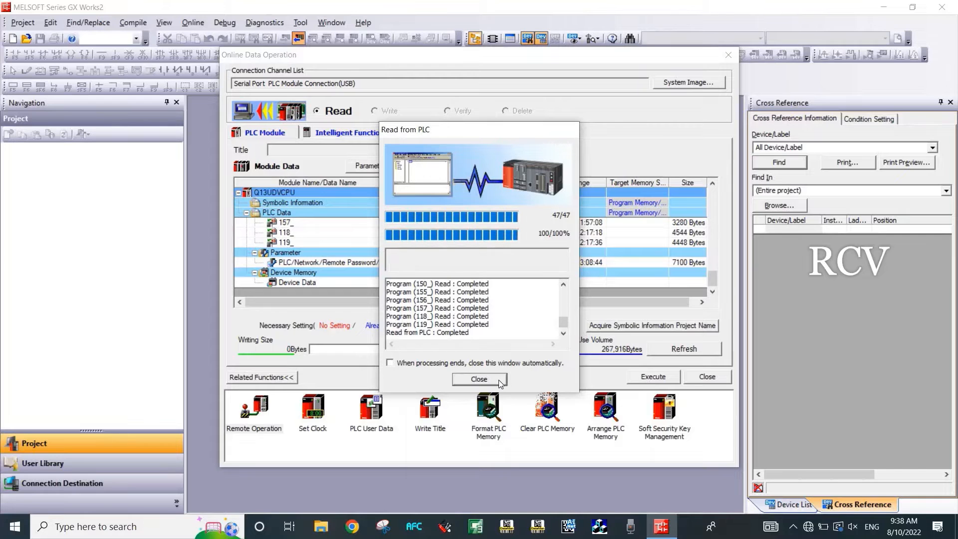
left_click(479, 379)
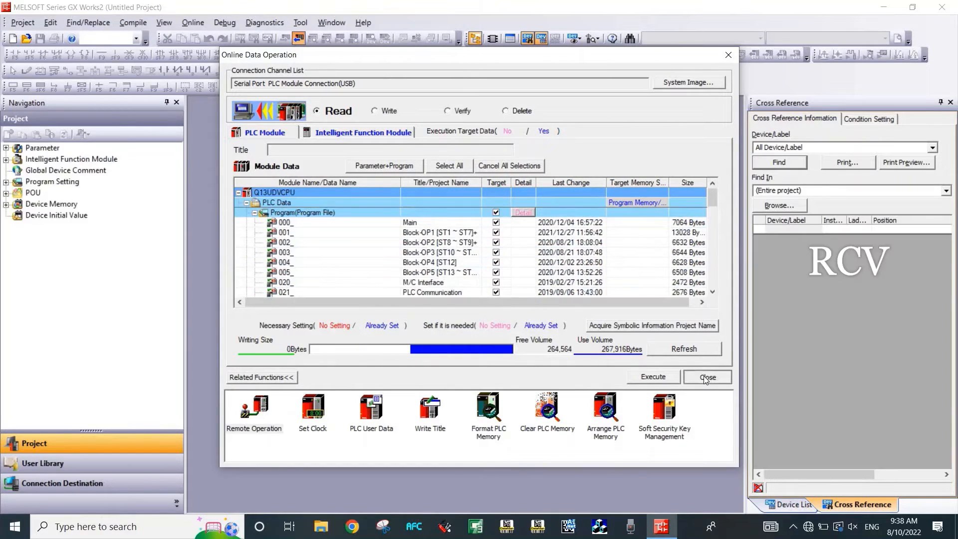
left_click(705, 378)
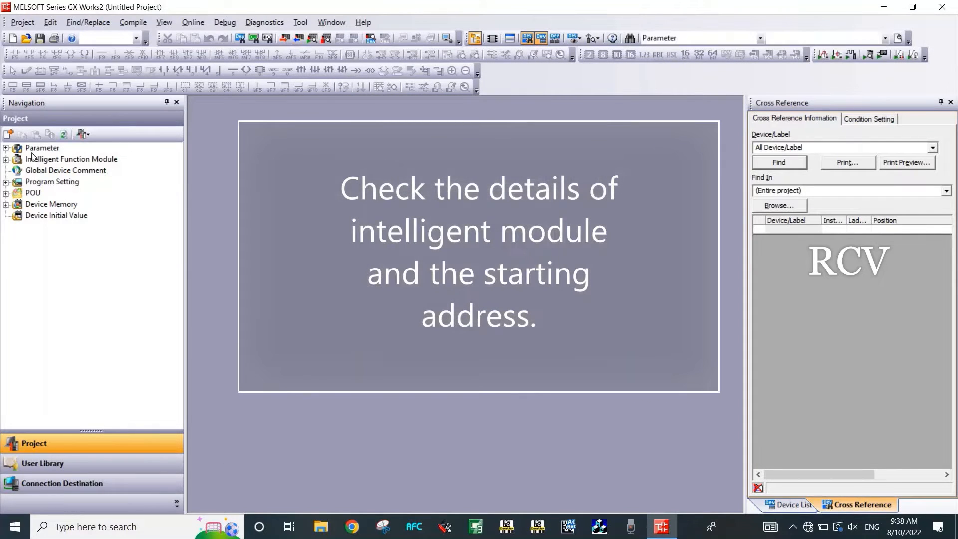
Check the intelligent function modules and their start XY addresses in the PLC parameter I/O assignment.
left_click(6, 159)
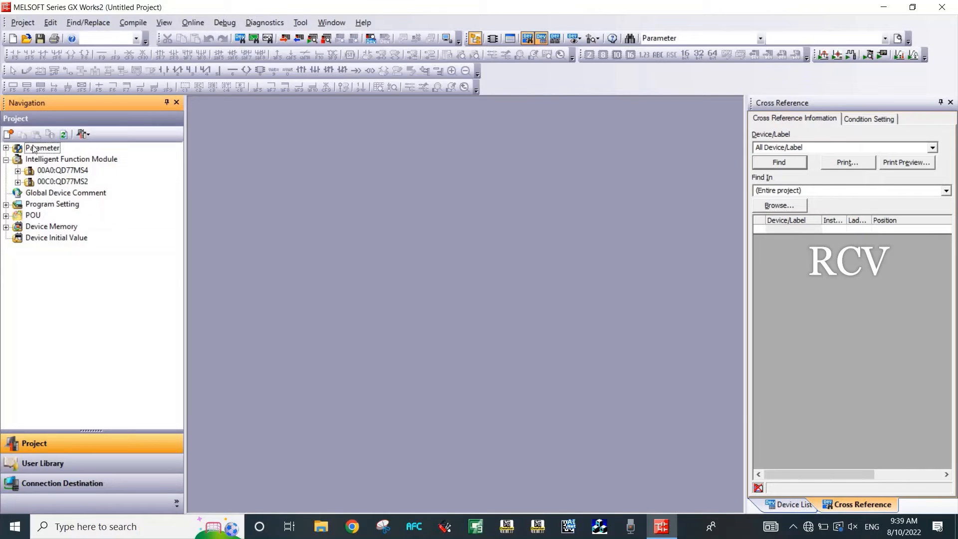
left_click(6, 147)
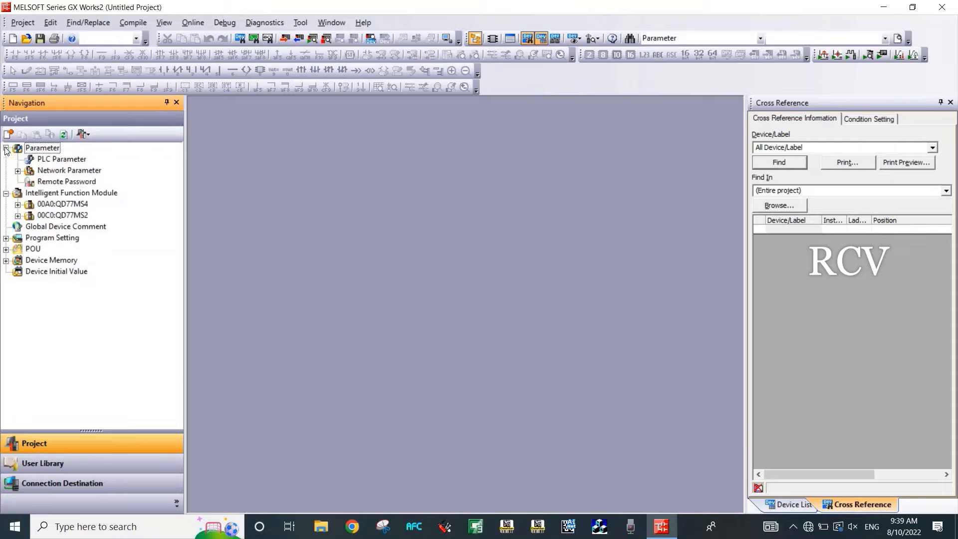
double_click(57, 160)
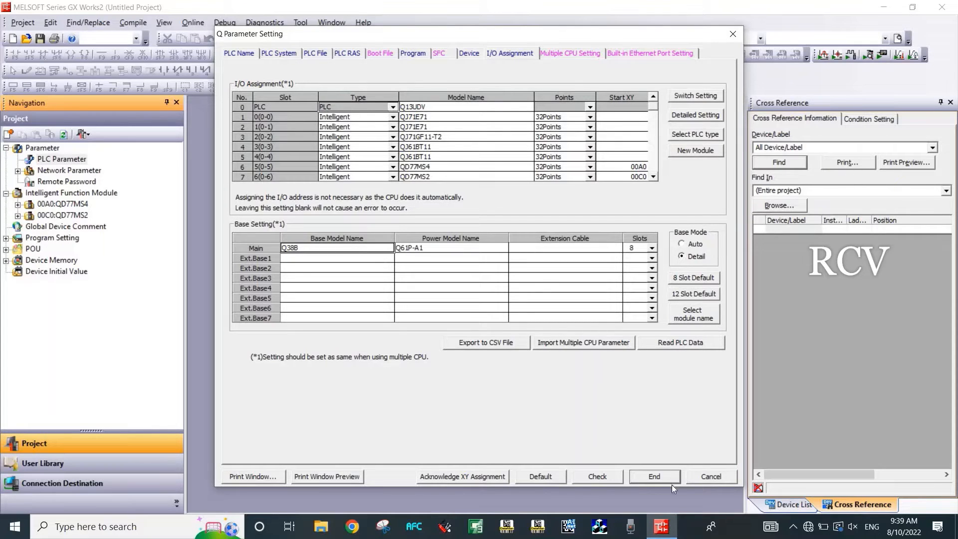
left_click(711, 477)
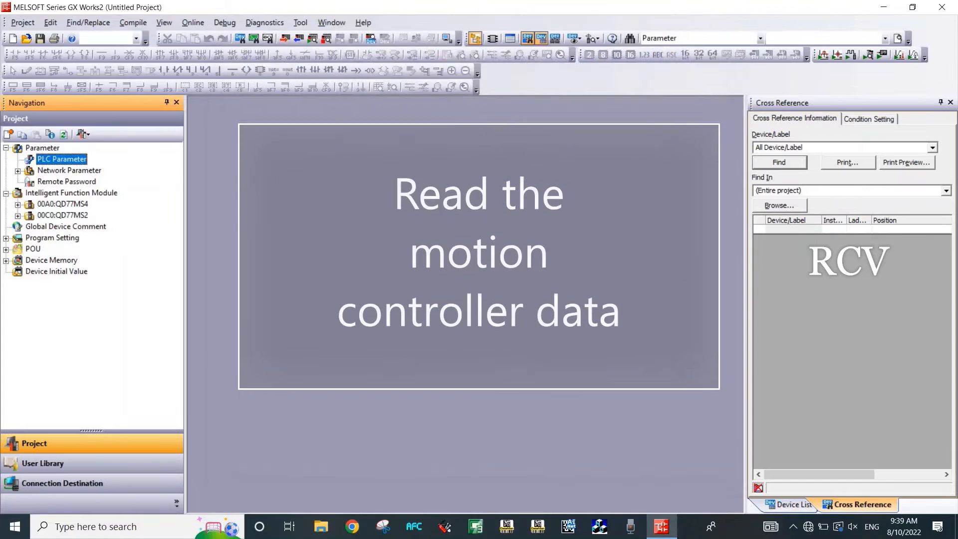
Open the Simple Motion Module Setting Tool from 00A0:QD77MS4 and create a new project with a QD77MS4 module at start XY address 00A0.
double_click(75, 204)
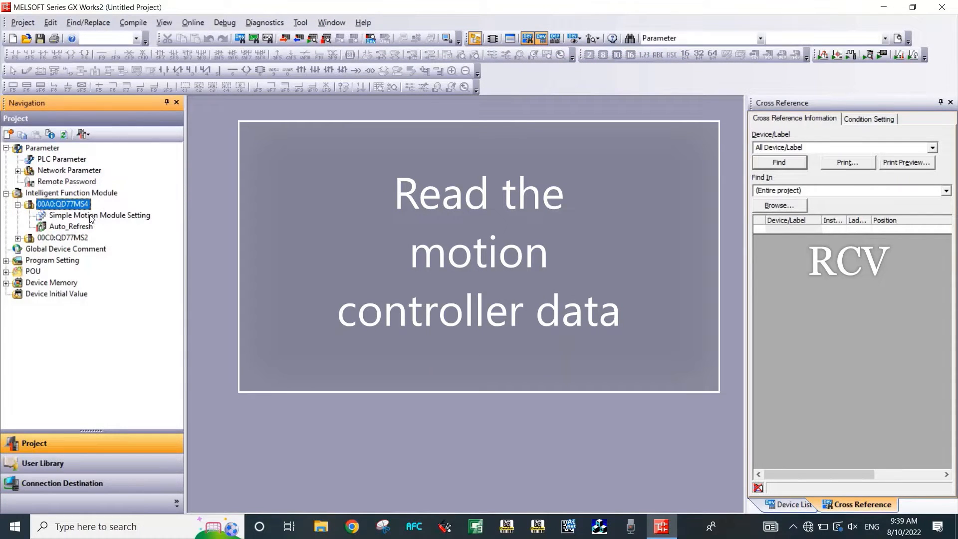
double_click(91, 218)
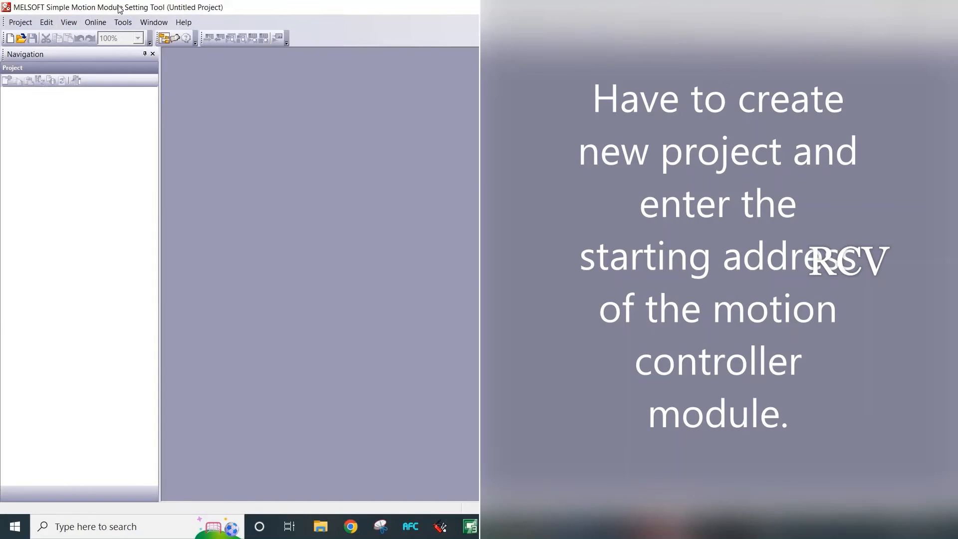
left_click(21, 23)
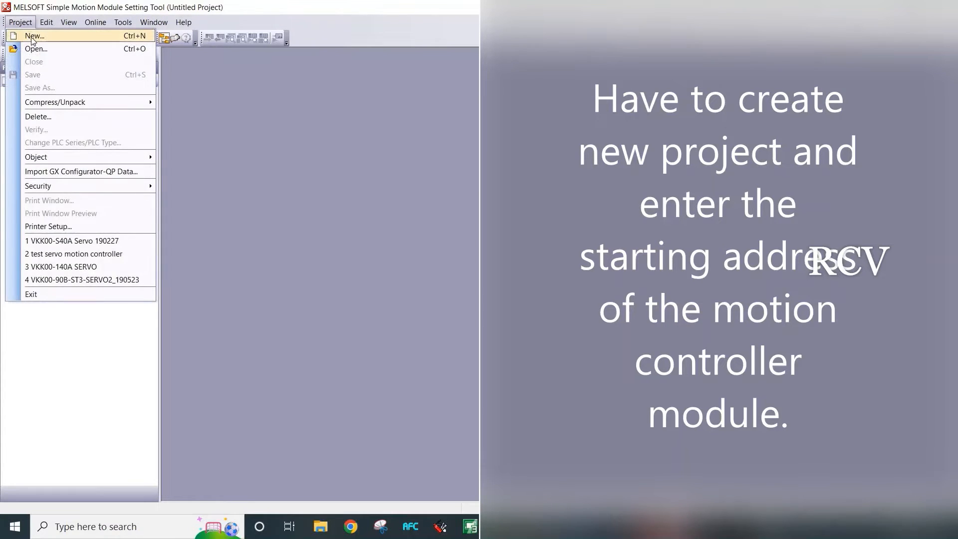
left_click(33, 36)
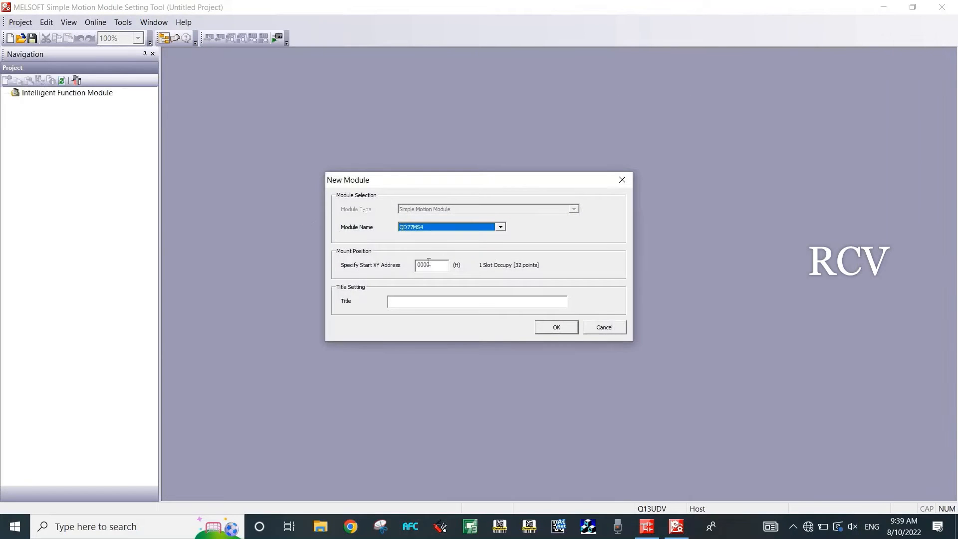
left_click(430, 264)
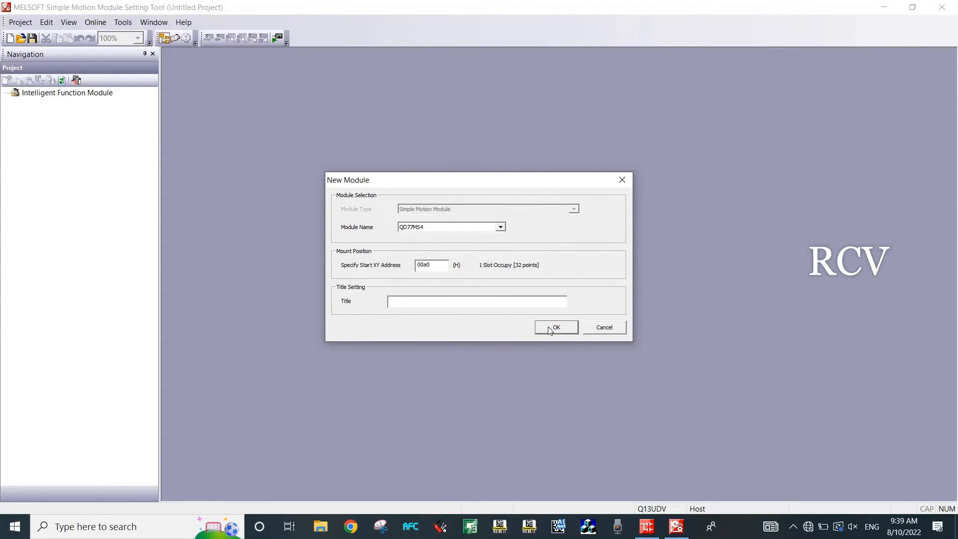
left_click(548, 326)
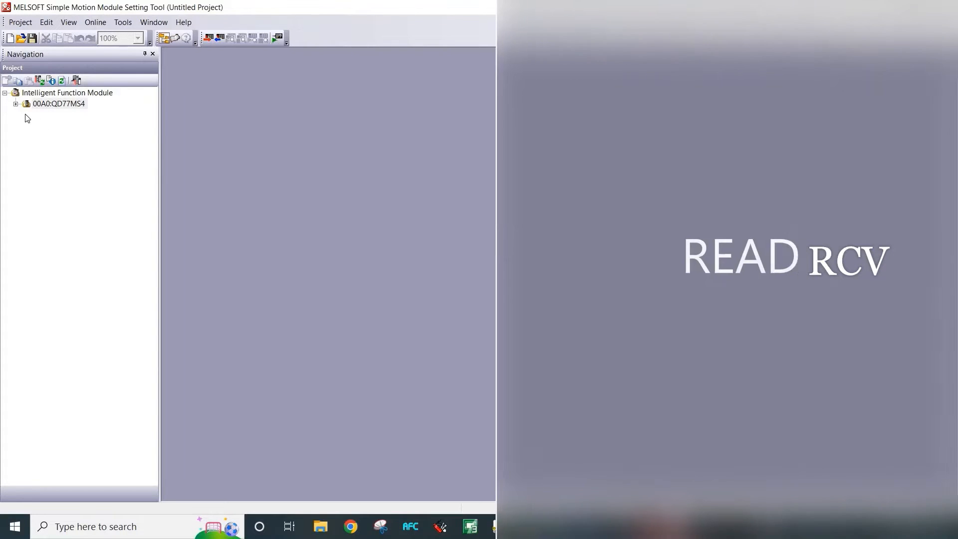
Read the motion controller data from the 00A0:QD77MS4 module into the new project.
left_click(16, 105)
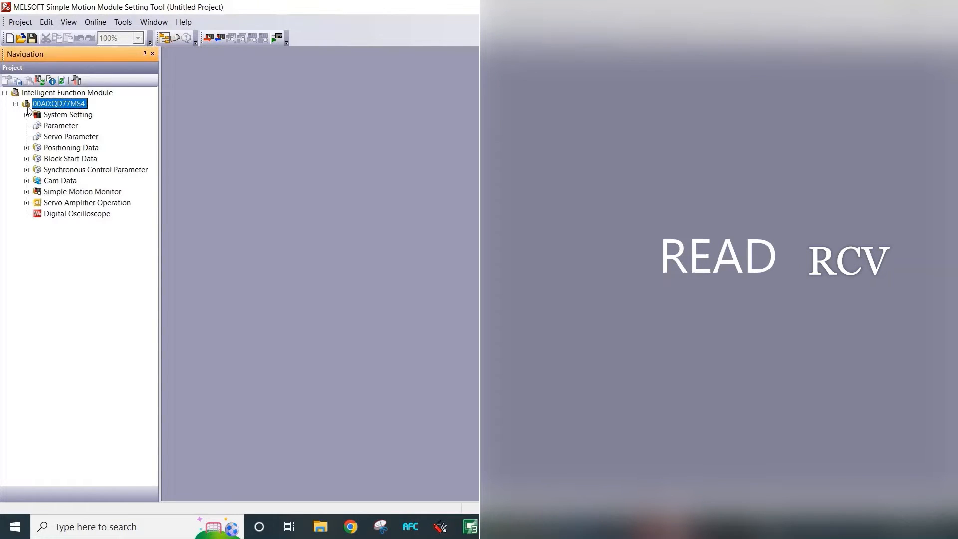
left_click(219, 38)
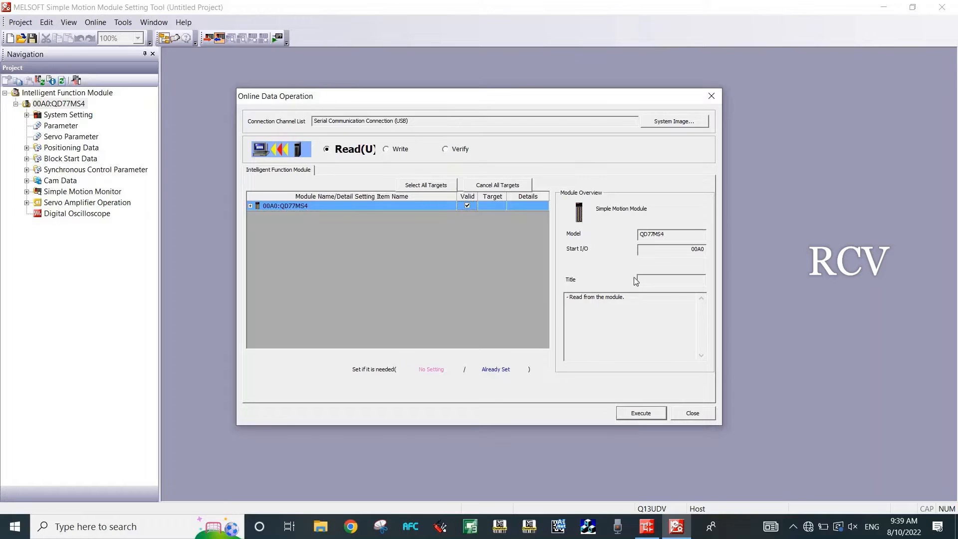
left_click(637, 414)
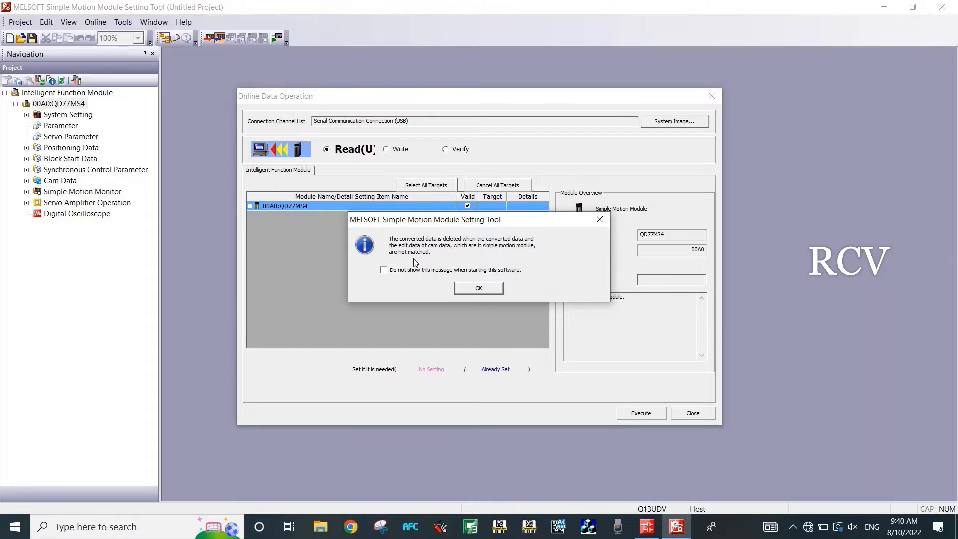
left_click(462, 288)
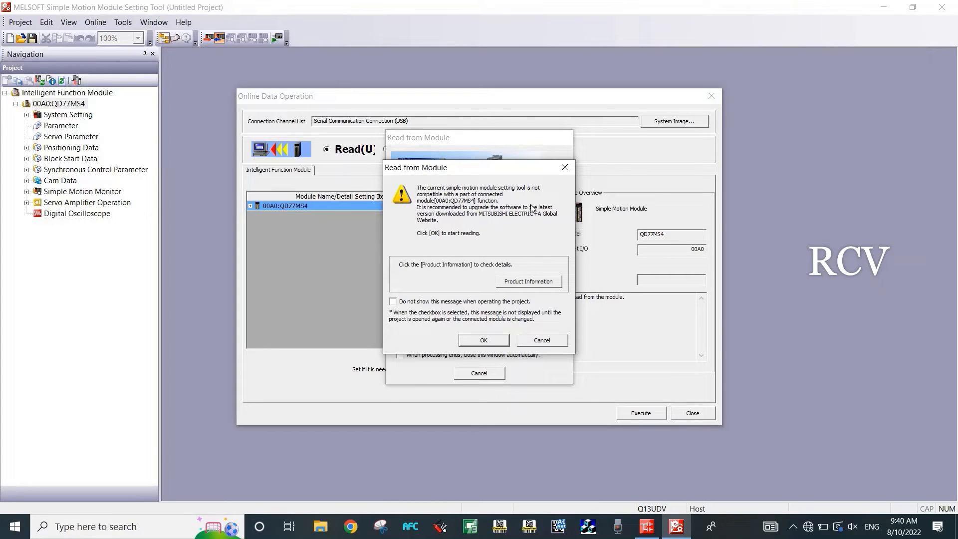
left_click(484, 340)
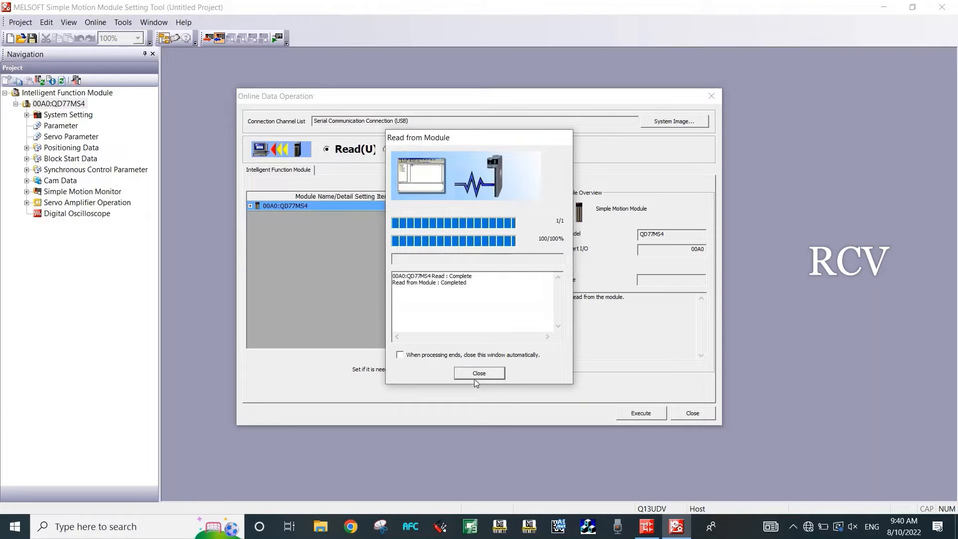
left_click(477, 375)
left_click(687, 415)
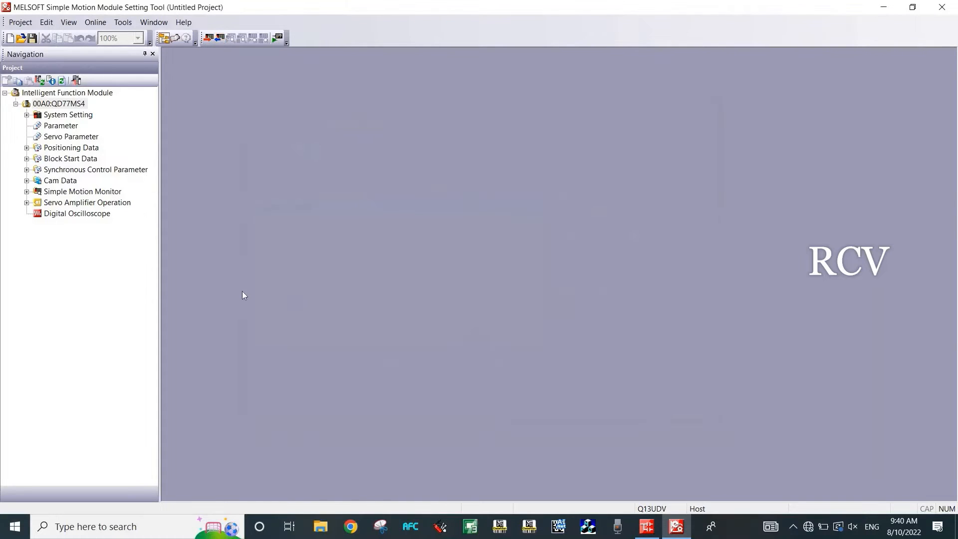
Examine the QD77MS4 axis parameters from the basic parameters through the HPR and expansion parameters.
double_click(61, 126)
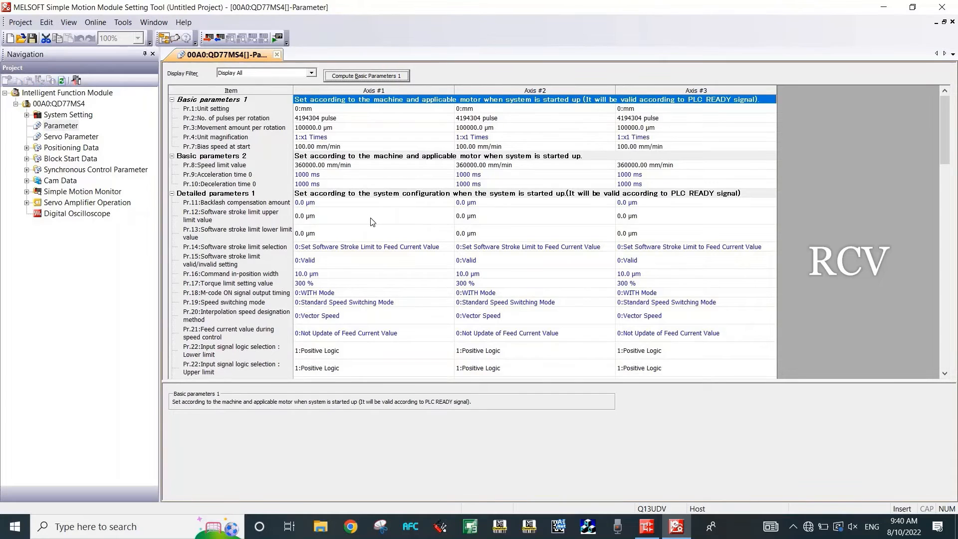
scroll(373, 222, "down", 1)
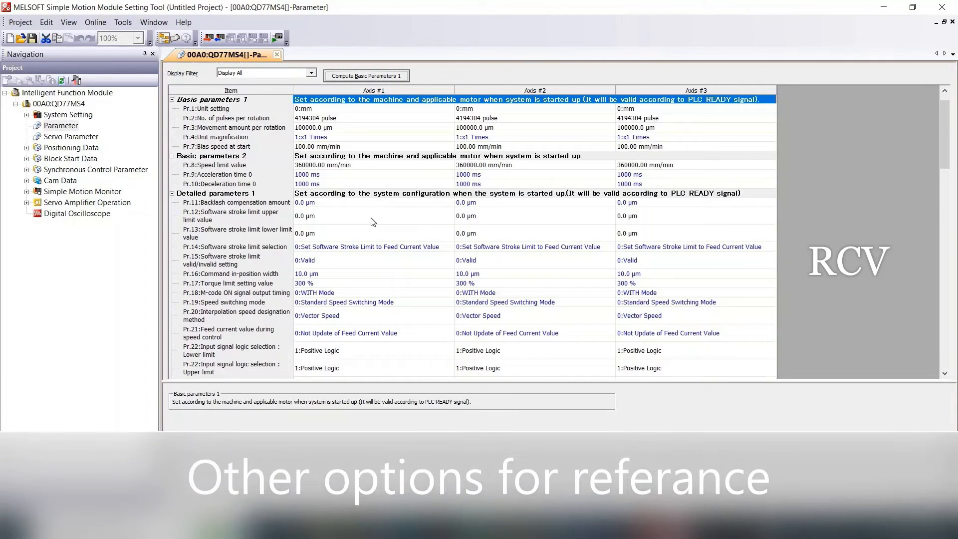
scroll(374, 222, "down", 2)
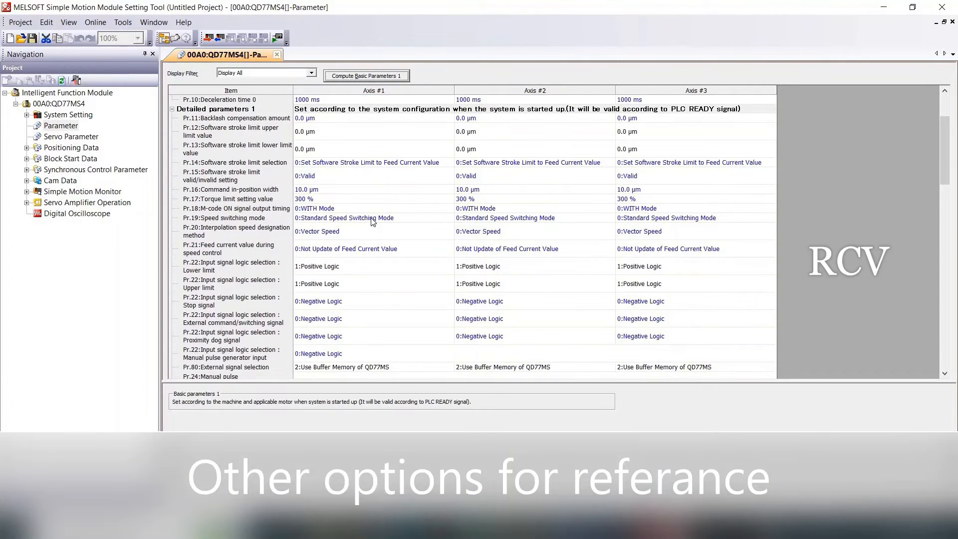
scroll(373, 222, "down", 1)
scroll(373, 222, "down", 2)
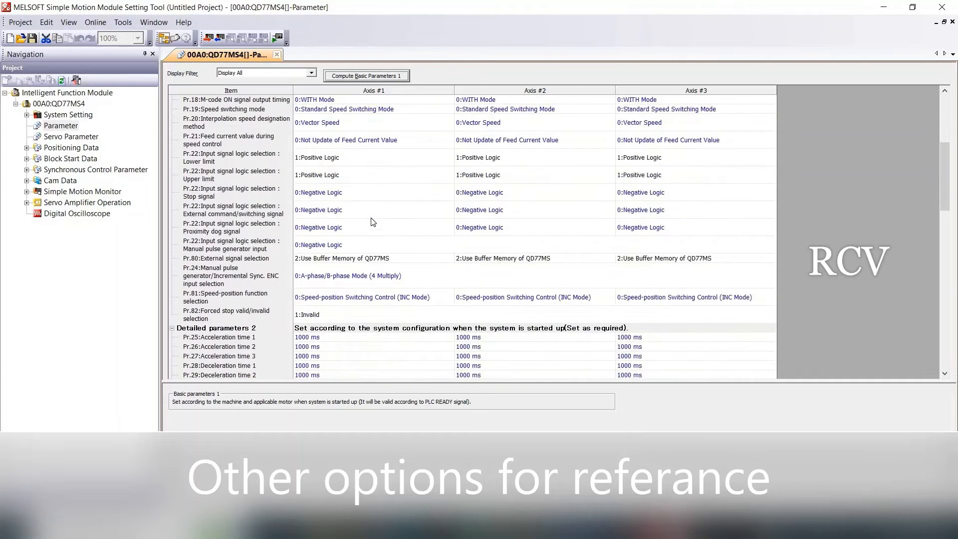
scroll(373, 222, "down", 4)
scroll(373, 222, "down", 3)
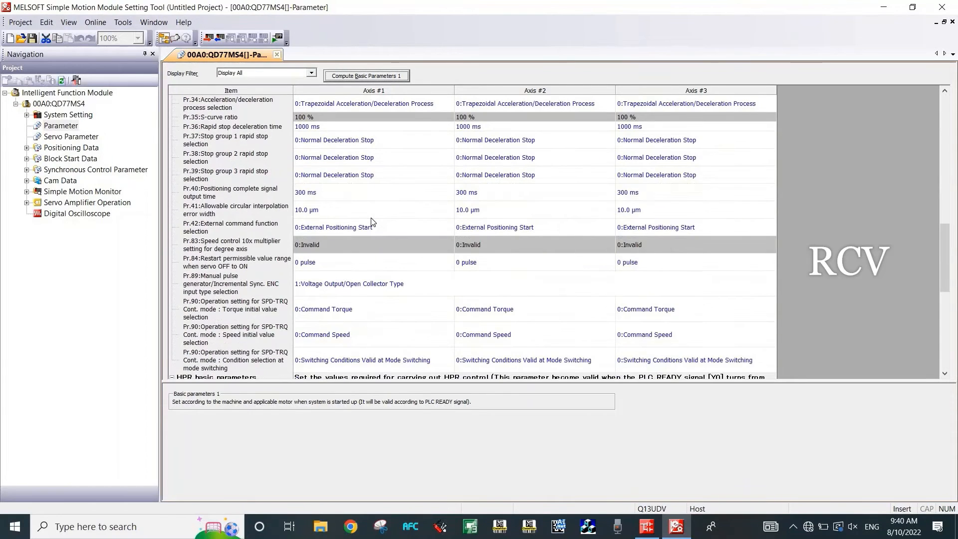
scroll(373, 222, "down", 3)
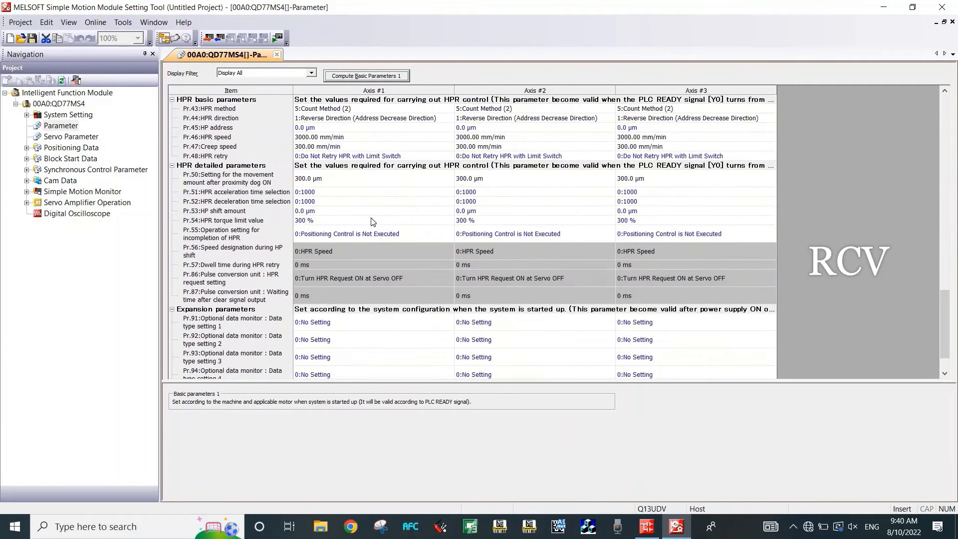
scroll(373, 222, "down", 2)
Review the module's servo parameters and the positioning data of axes 1, 2 and 3.
double_click(79, 138)
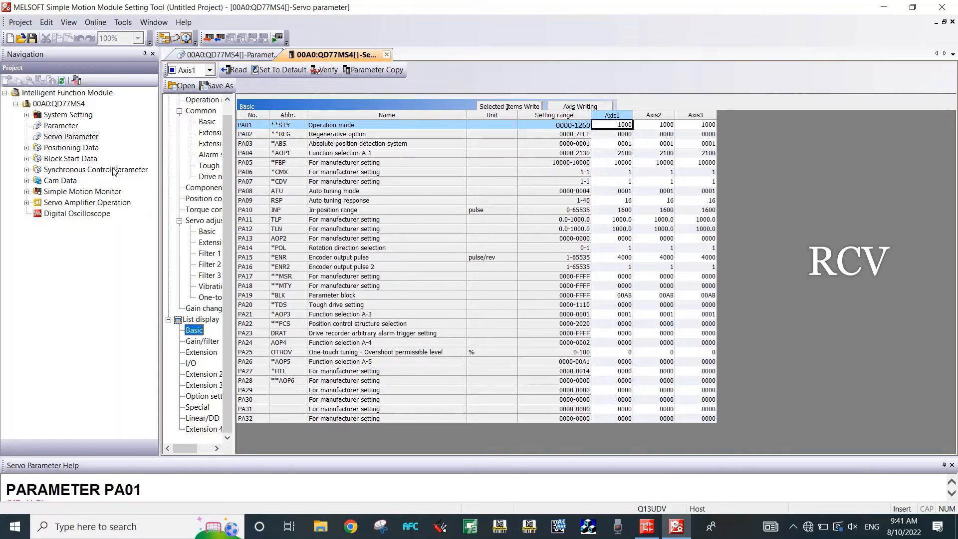
left_click(26, 148)
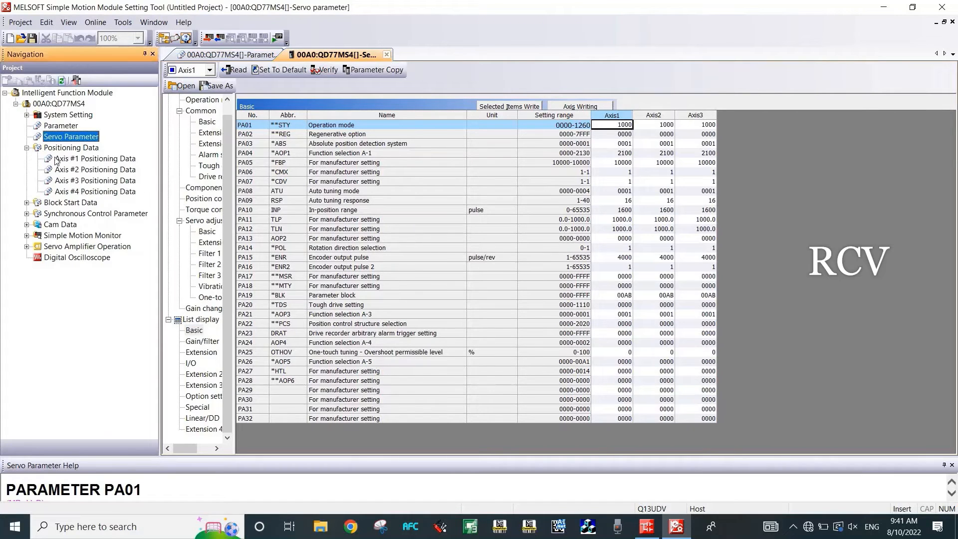
double_click(60, 159)
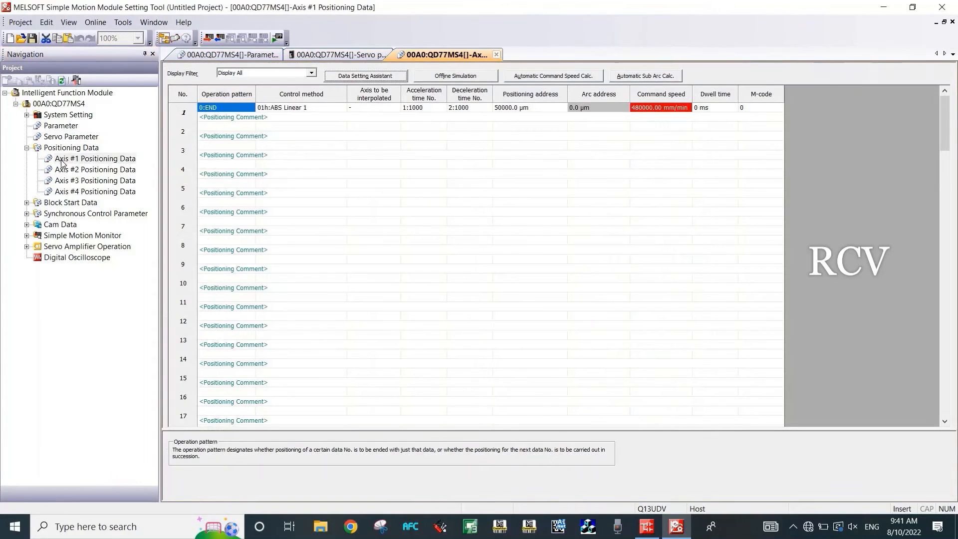
double_click(67, 170)
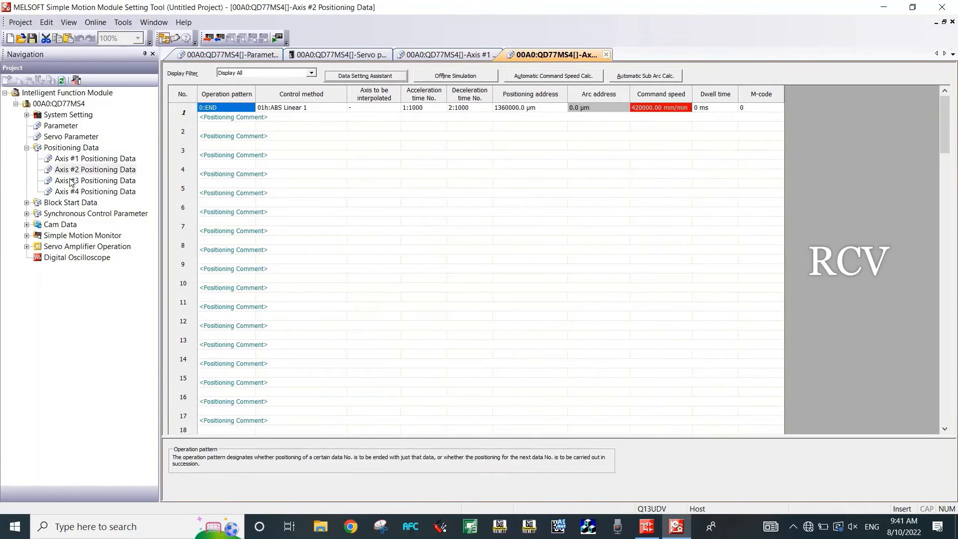
double_click(70, 181)
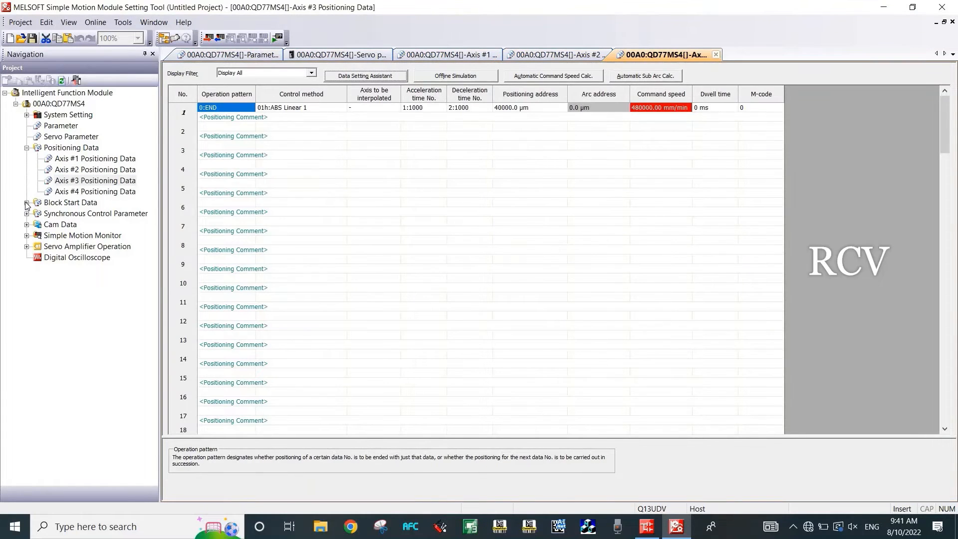
Review the Axis #1 block start data, the input axis list and the input axis parameters of the QD77MS4 module.
left_click(26, 203)
double_click(72, 216)
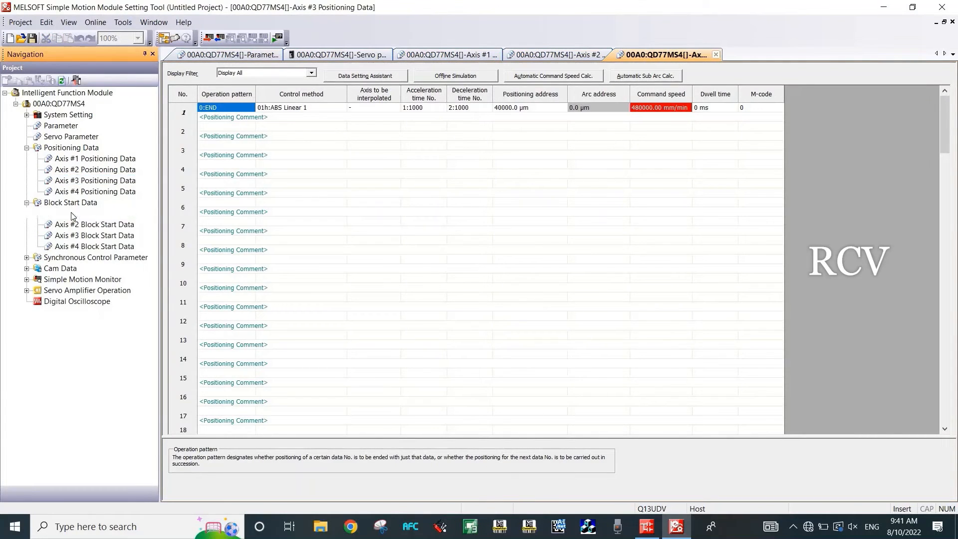
left_click(27, 258)
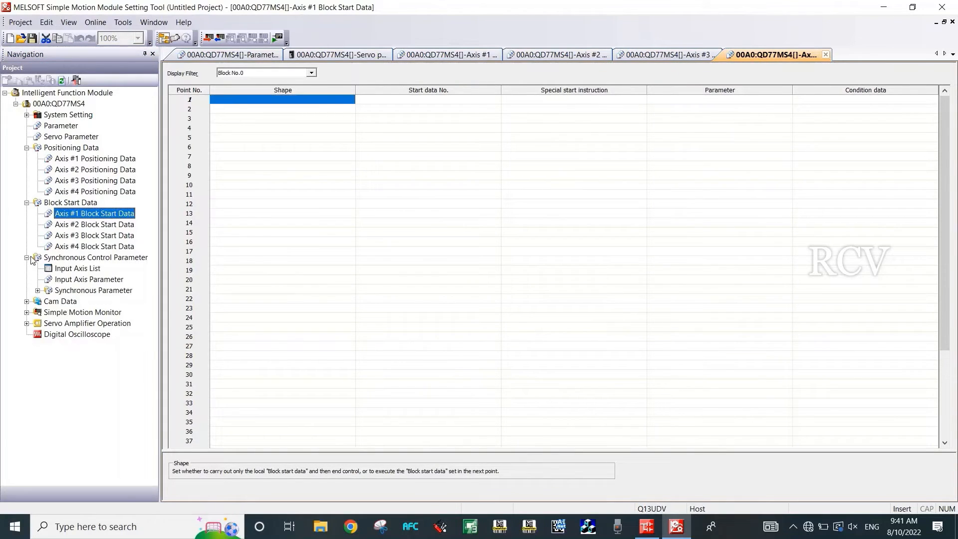
double_click(68, 270)
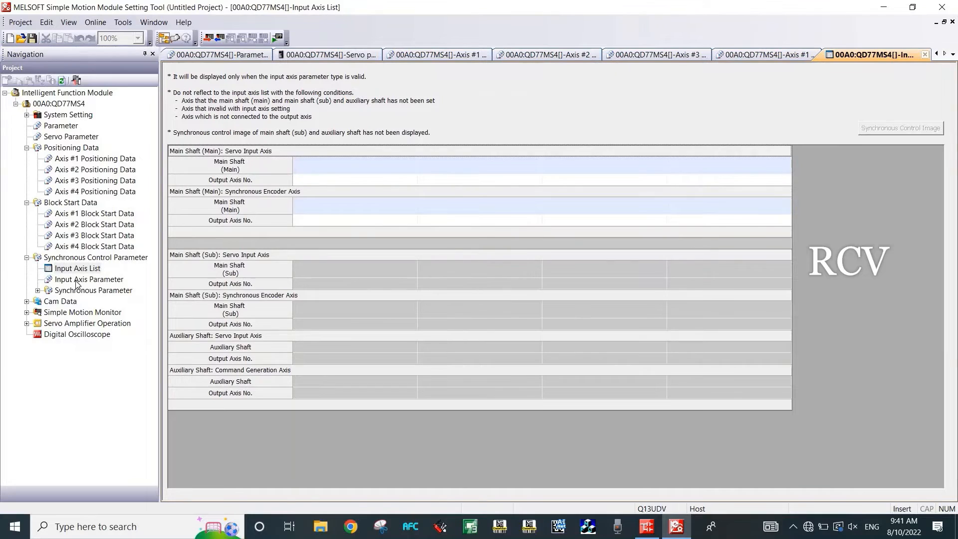
double_click(76, 280)
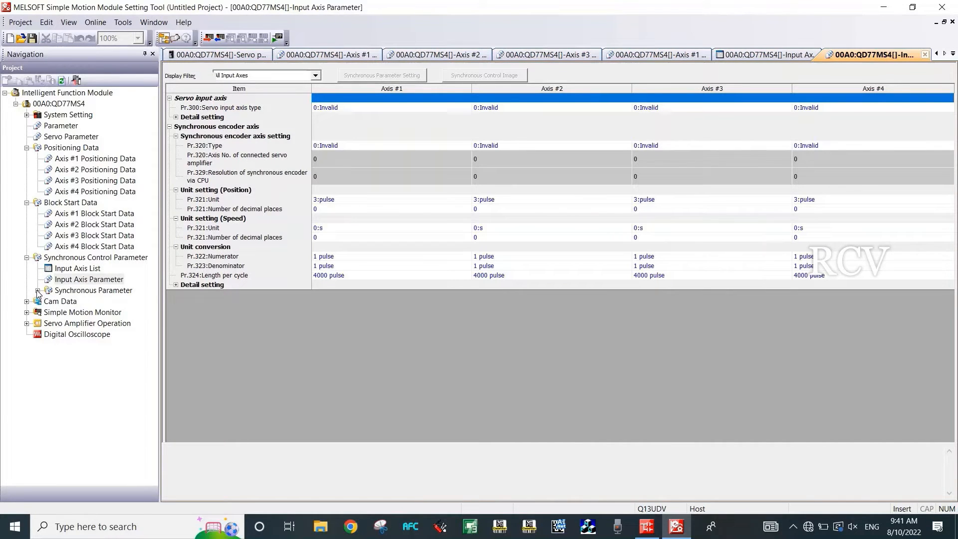
Review the synchronous parameters of axes 1 and 2 and the module's cam data list.
left_click(38, 291)
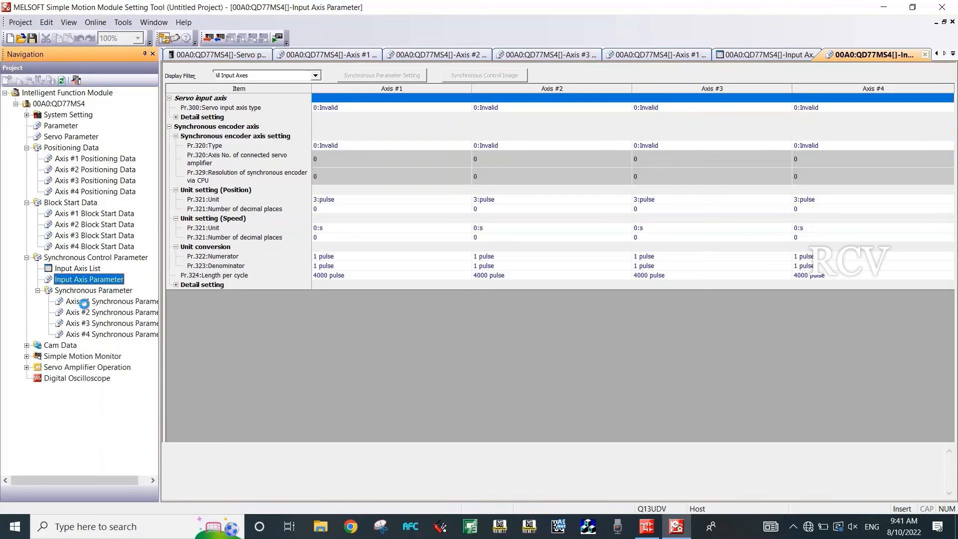
double_click(83, 302)
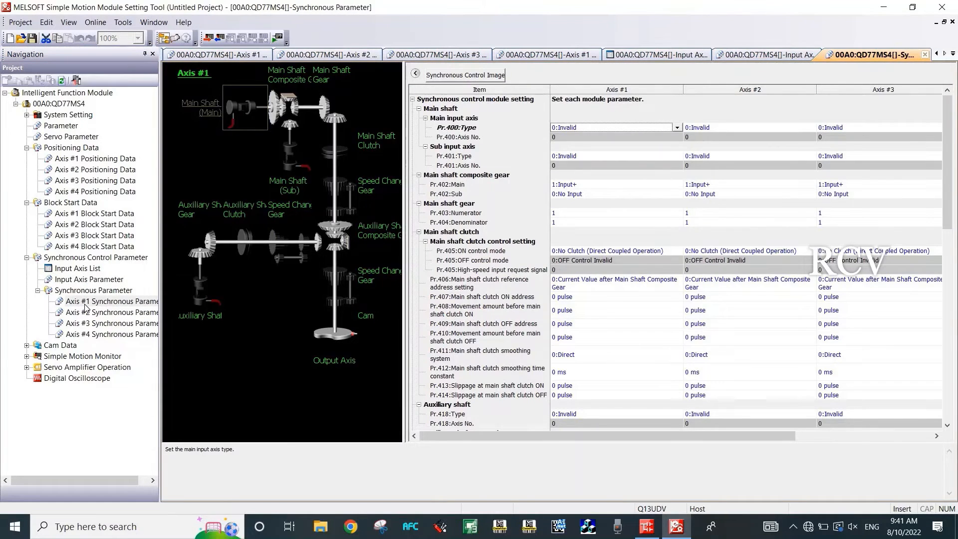
double_click(90, 312)
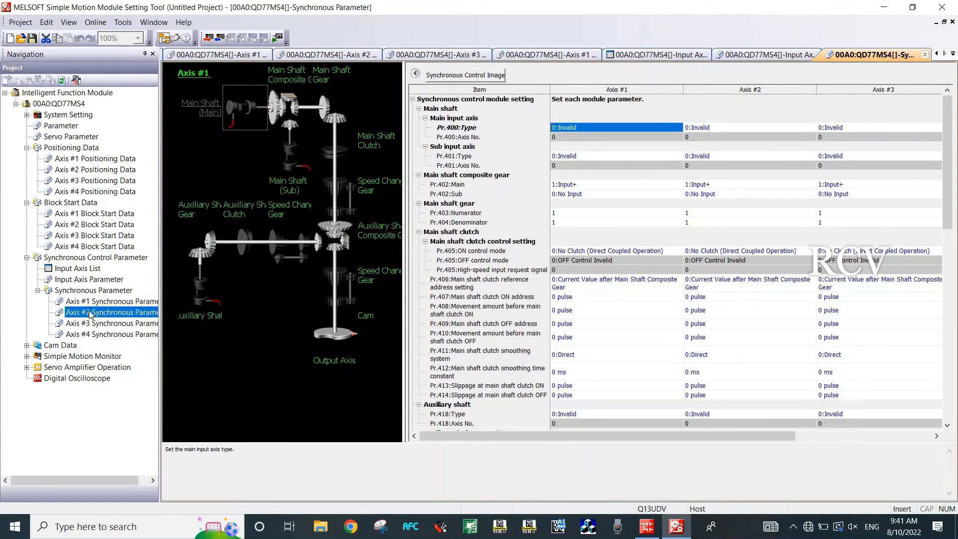
left_click(27, 345)
double_click(54, 356)
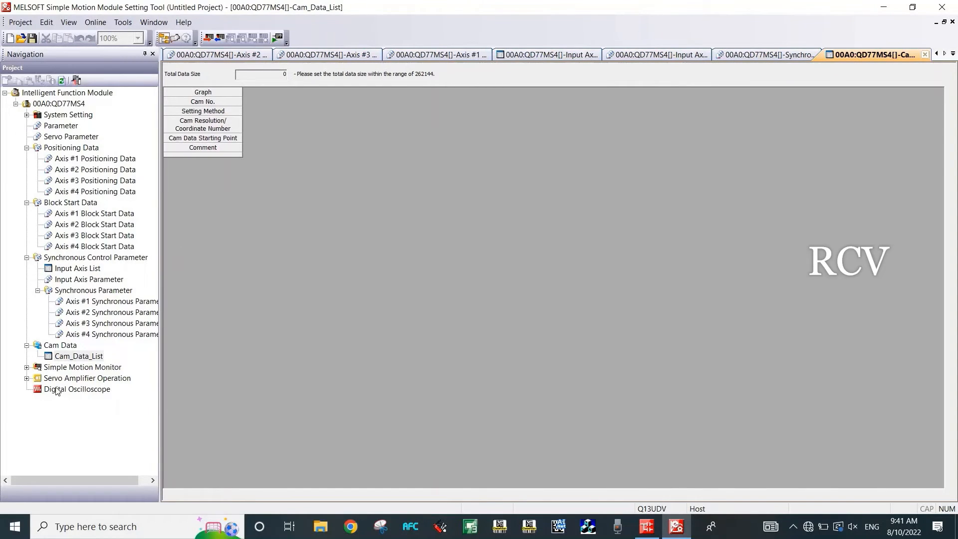
Examine the module's Axis Monitor from the feed current values through the servo and driver alarm items, and close it.
left_click(26, 368)
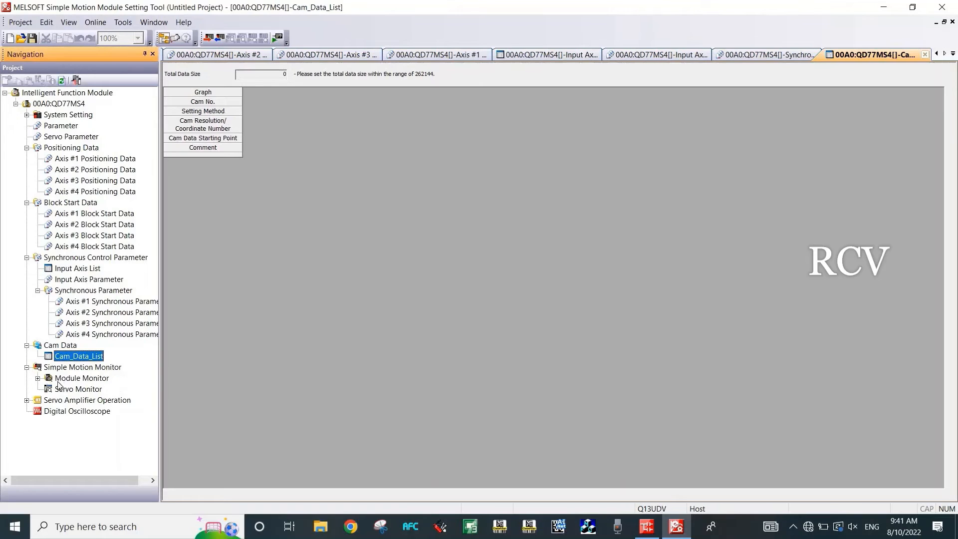
left_click(38, 378)
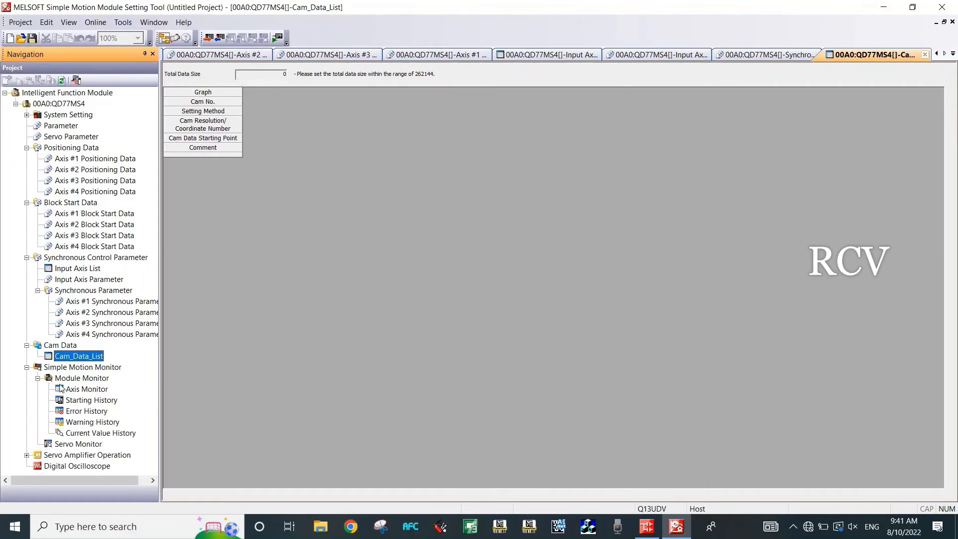
double_click(73, 389)
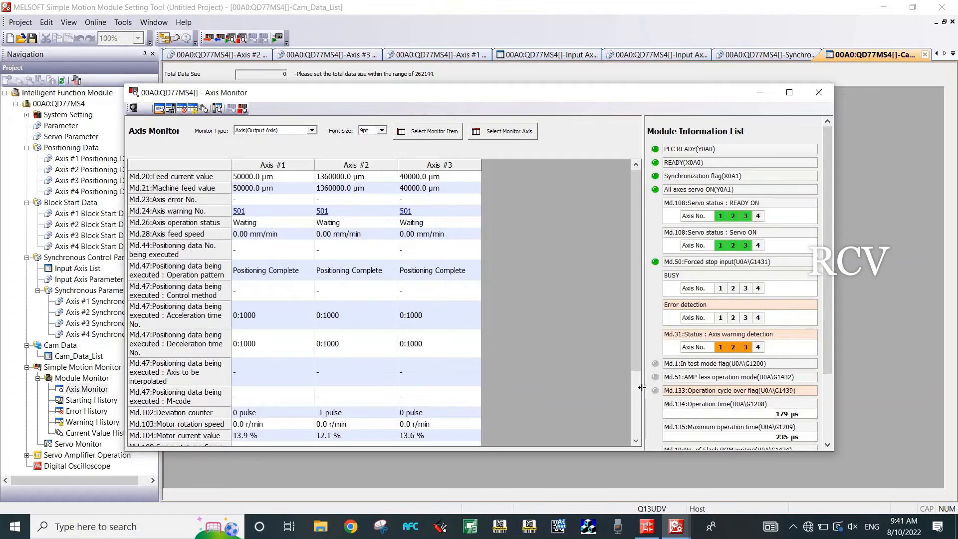
scroll(507, 391, "down", 1)
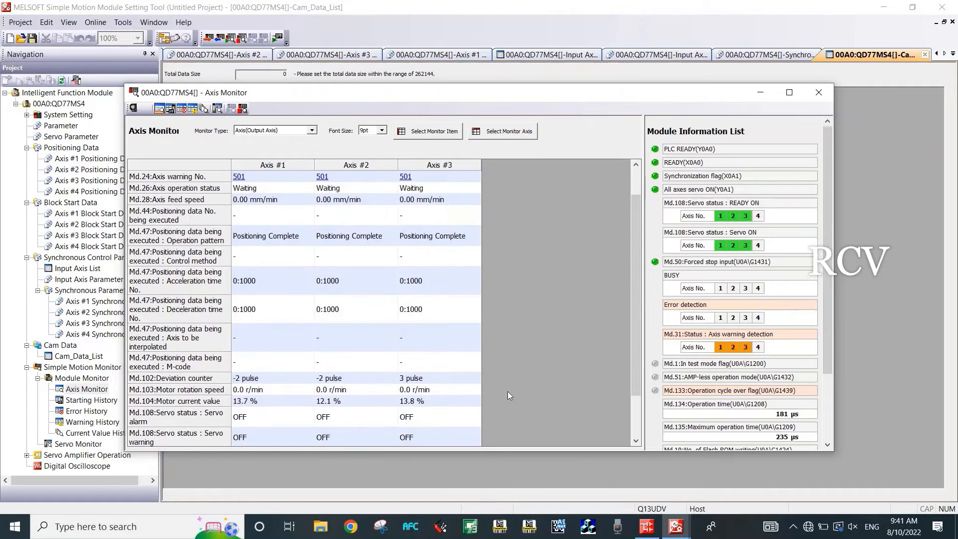
scroll(508, 391, "down", 1)
scroll(507, 391, "down", 1)
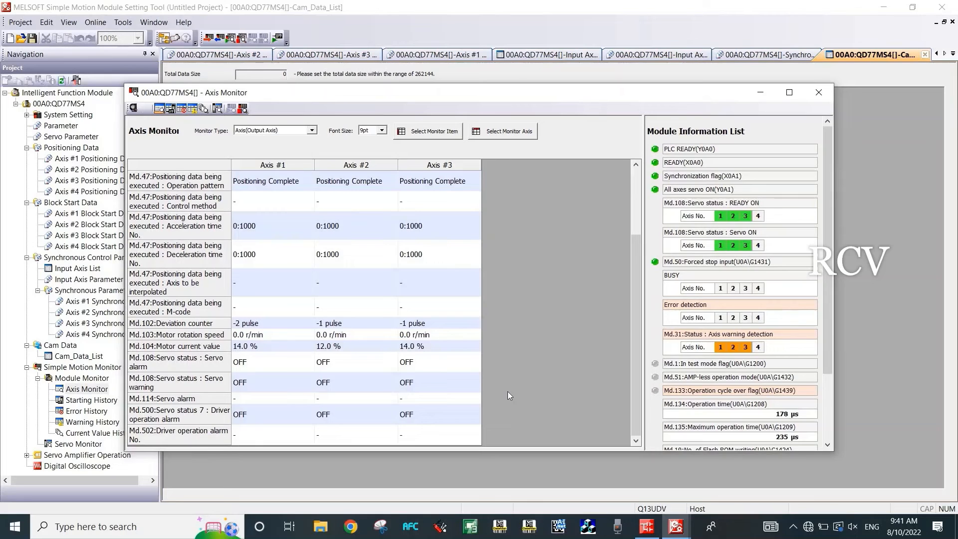
left_click(817, 93)
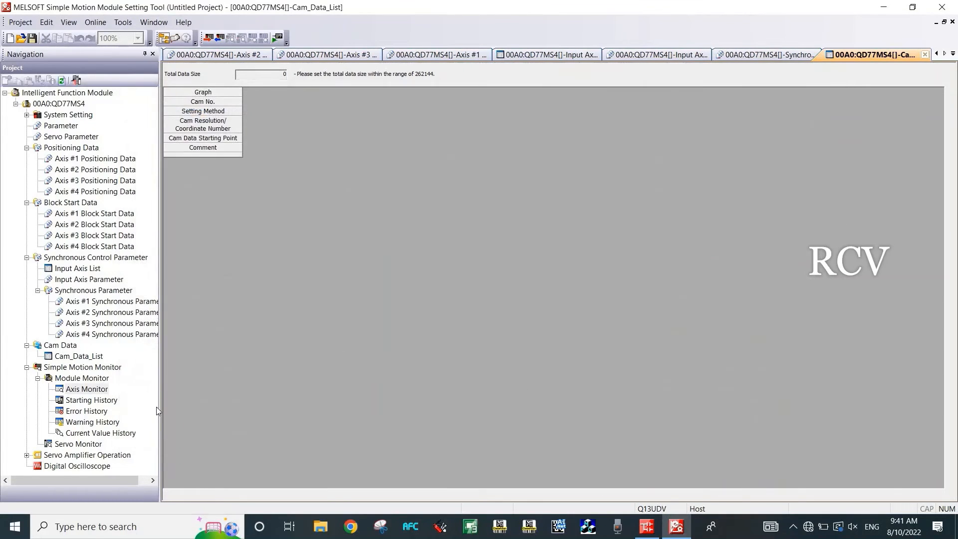
View the servo amplifier's I/O Monitor for Axis1 and close the monitor window.
scroll(83, 417, "right", 1)
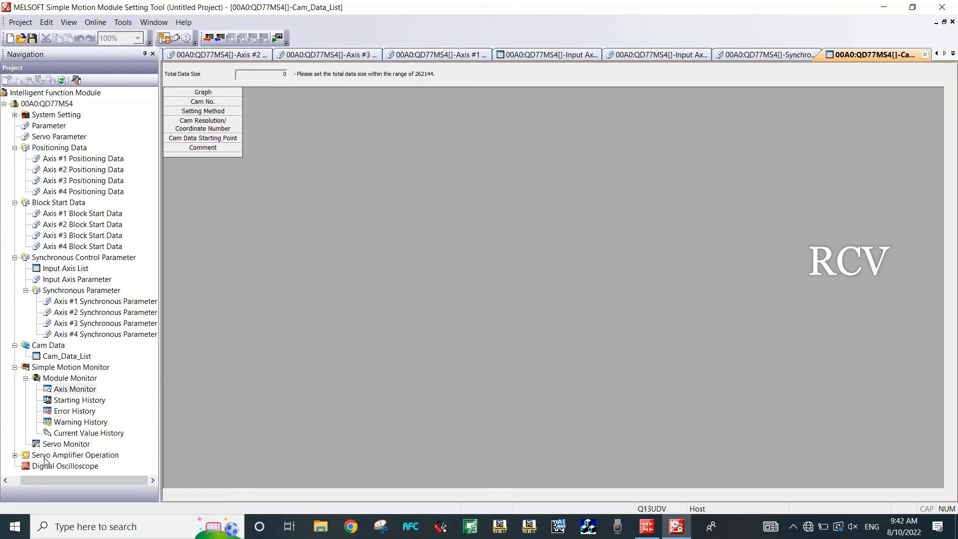
left_click(14, 455)
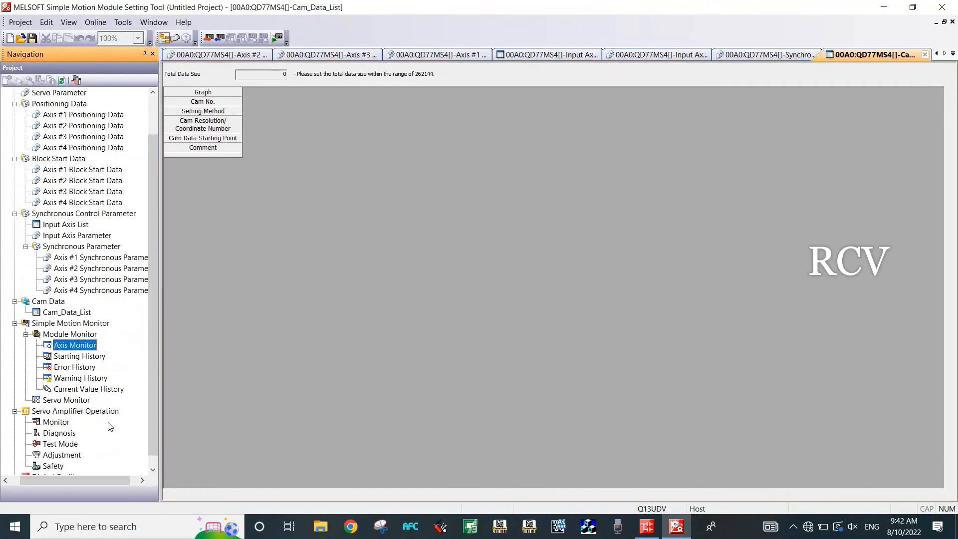
scroll(110, 425, "down", 1)
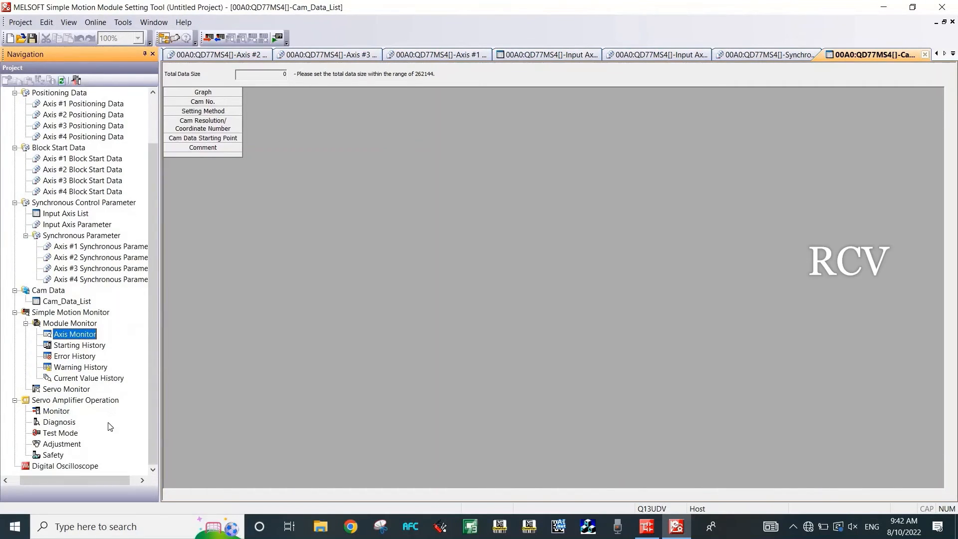
double_click(56, 411)
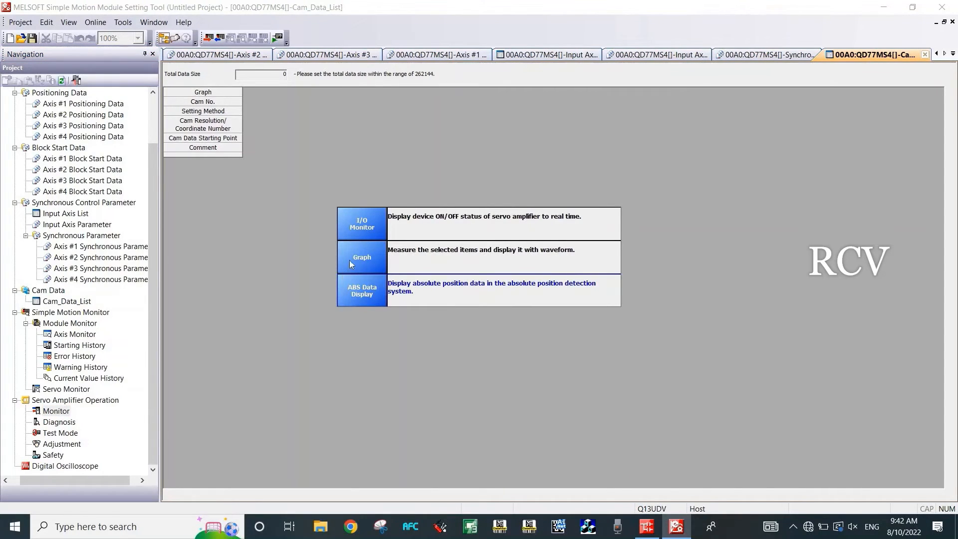
left_click(359, 223)
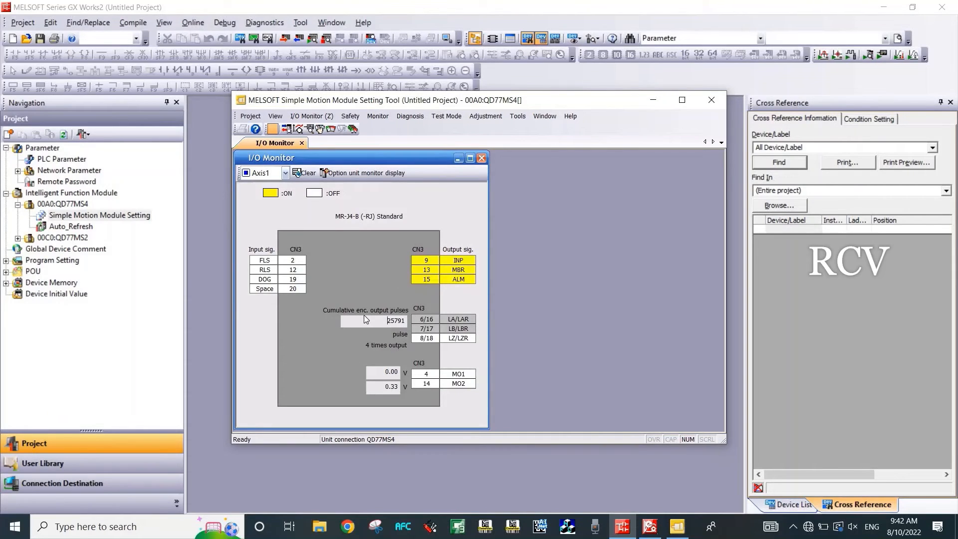
left_click(250, 116)
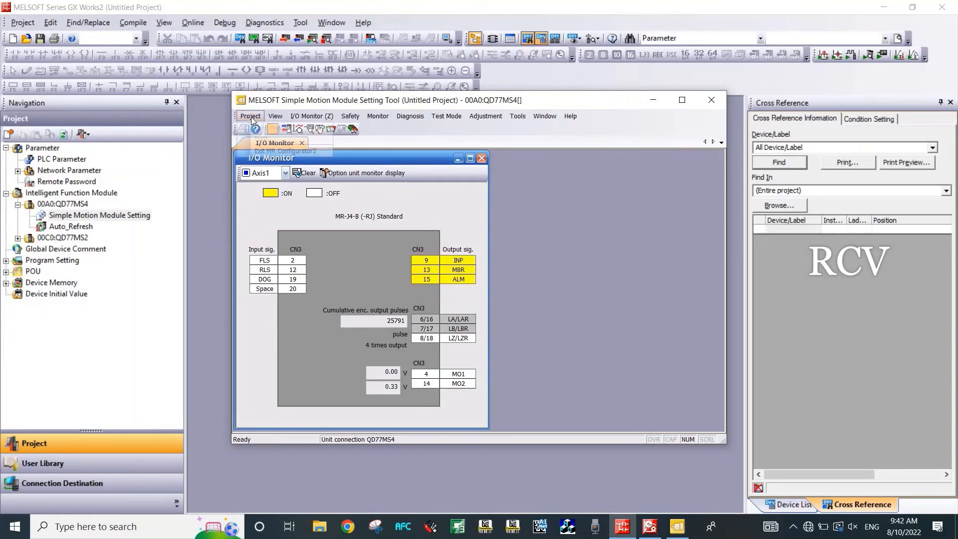
left_click(570, 237)
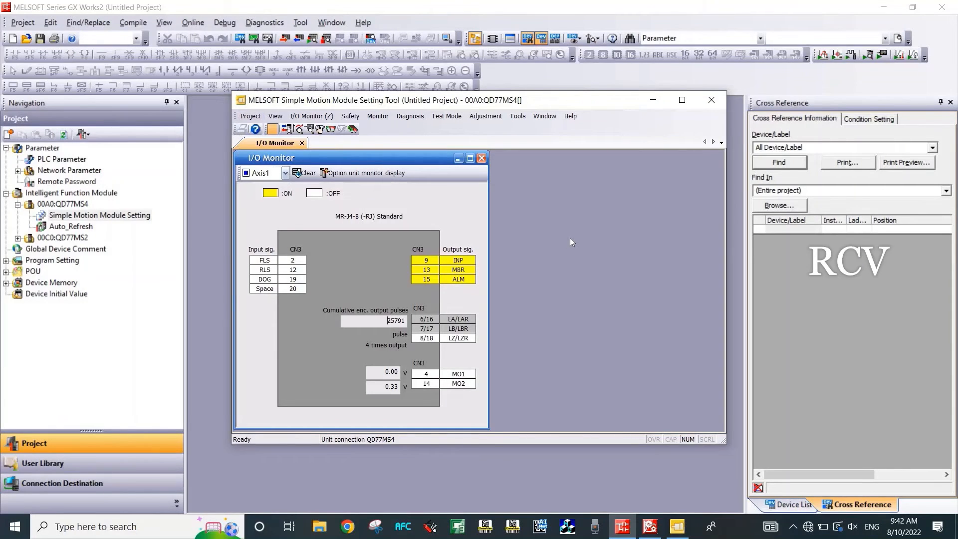
left_click(701, 106)
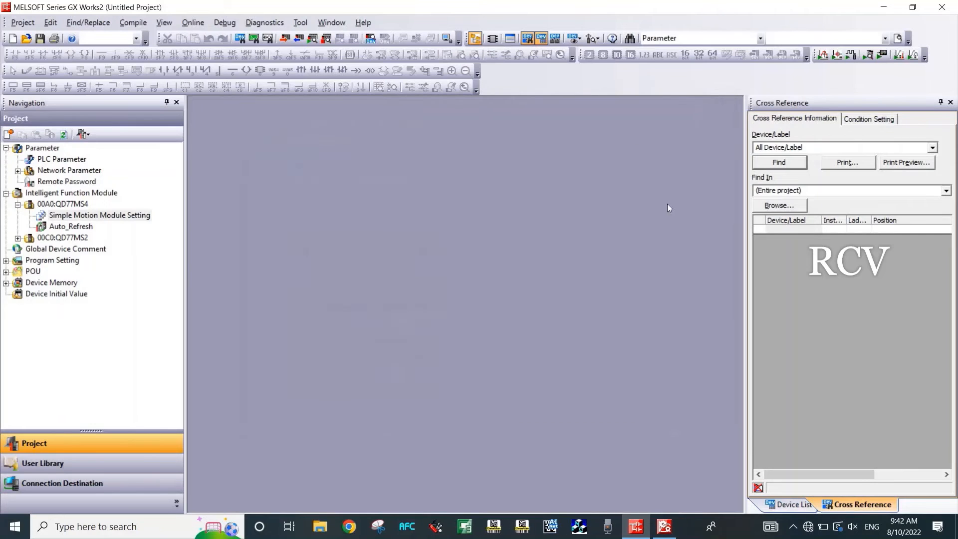
Return to the Simple Motion Module Setting Tool and save its project to the Desktop as a new project named "test motion module".
left_click(677, 525)
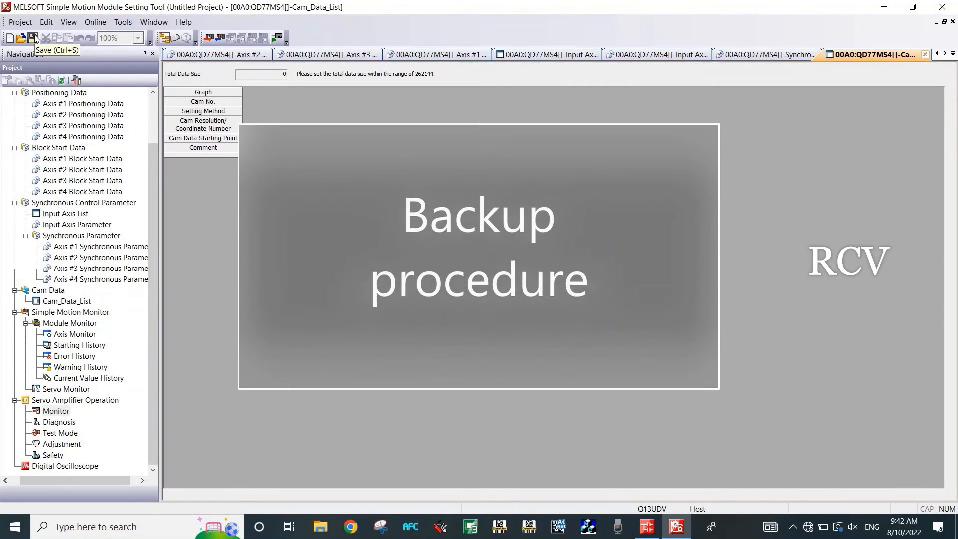
left_click(33, 37)
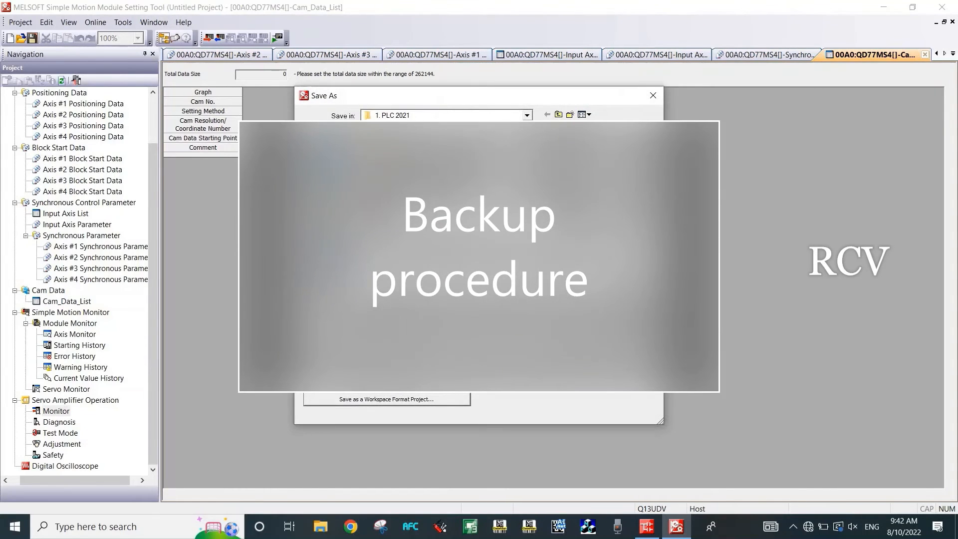
left_click(327, 180)
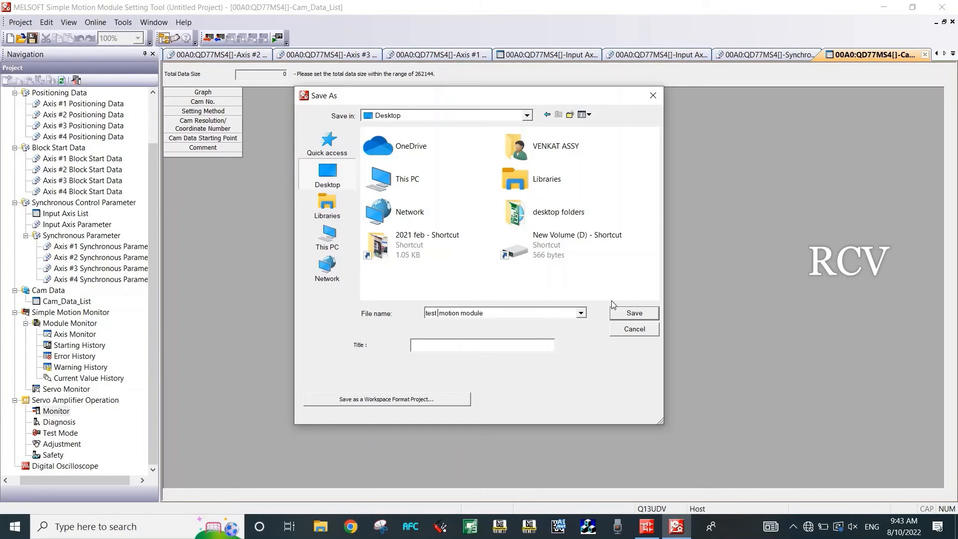
left_click(648, 313)
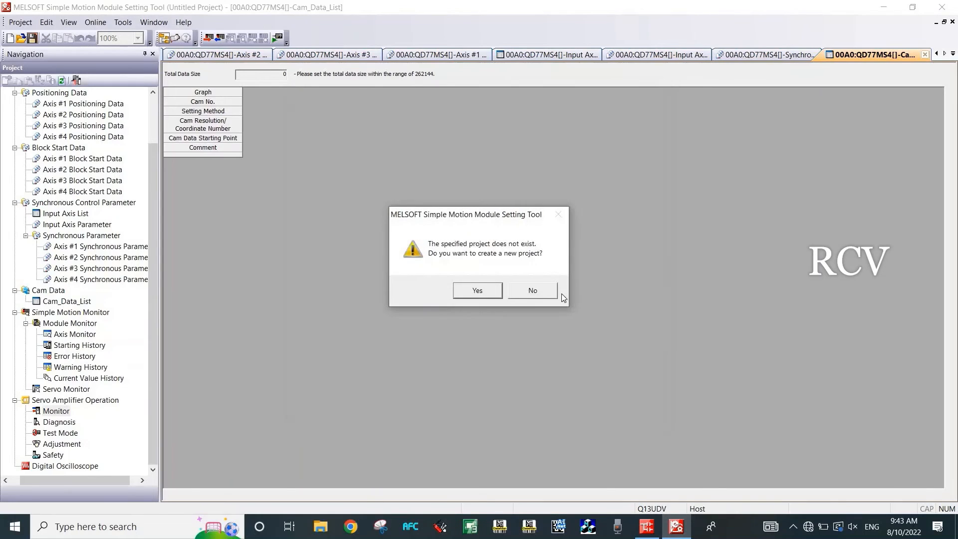
left_click(477, 290)
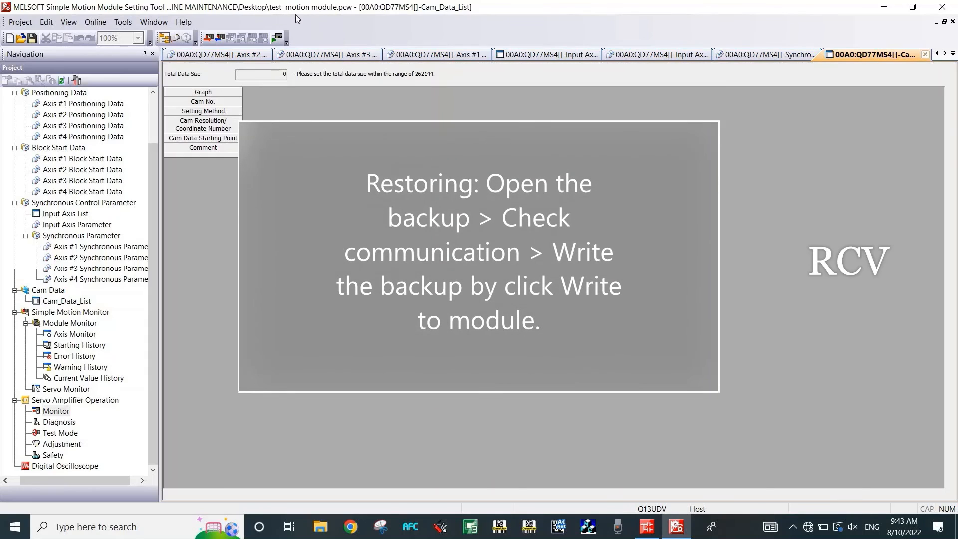
Close the Simple Motion Module Setting Tool, and start exiting GX Works2 but cancel at the save prompt.
left_click(941, 9)
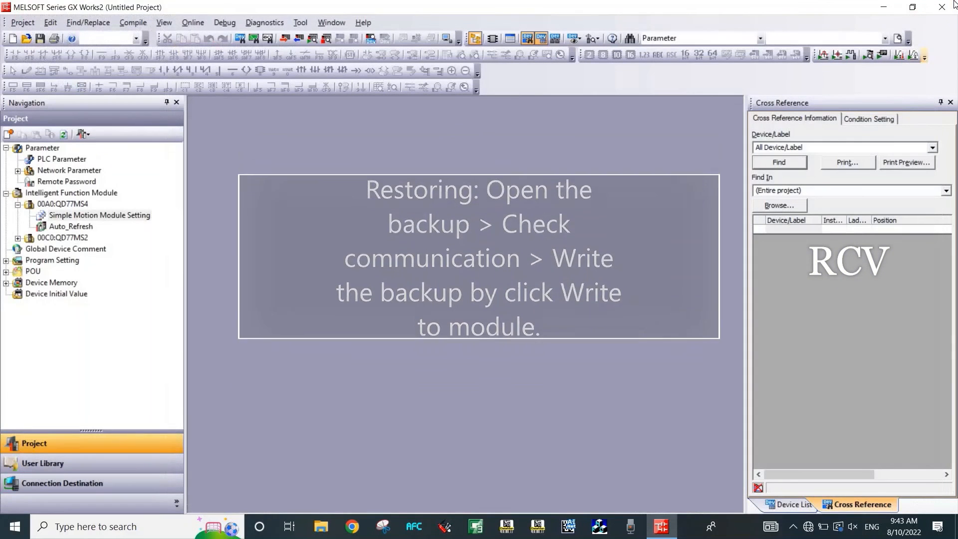
left_click(947, 6)
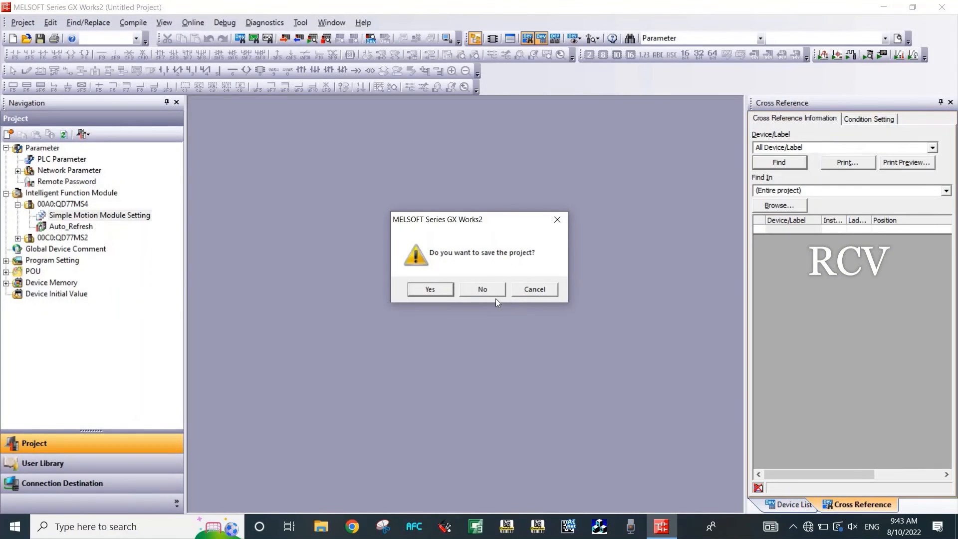
left_click(519, 289)
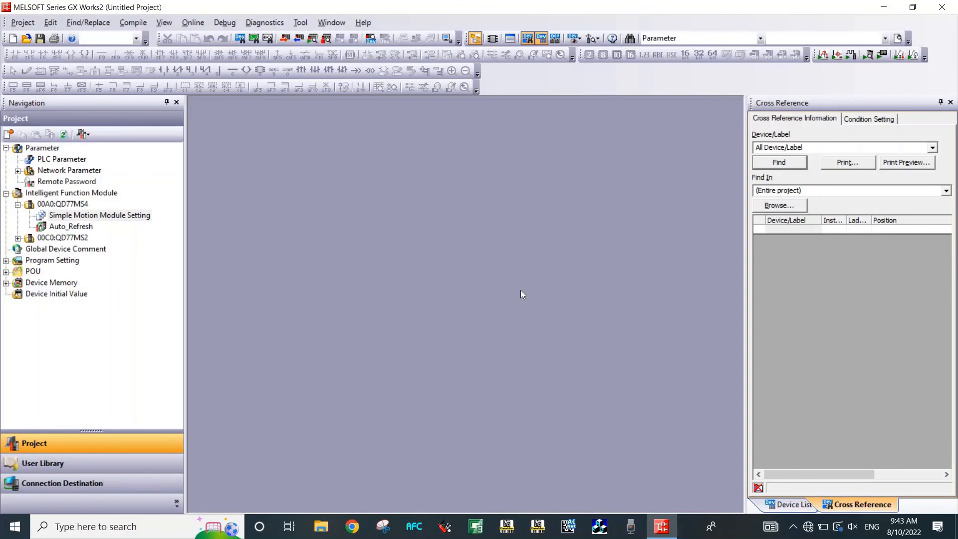